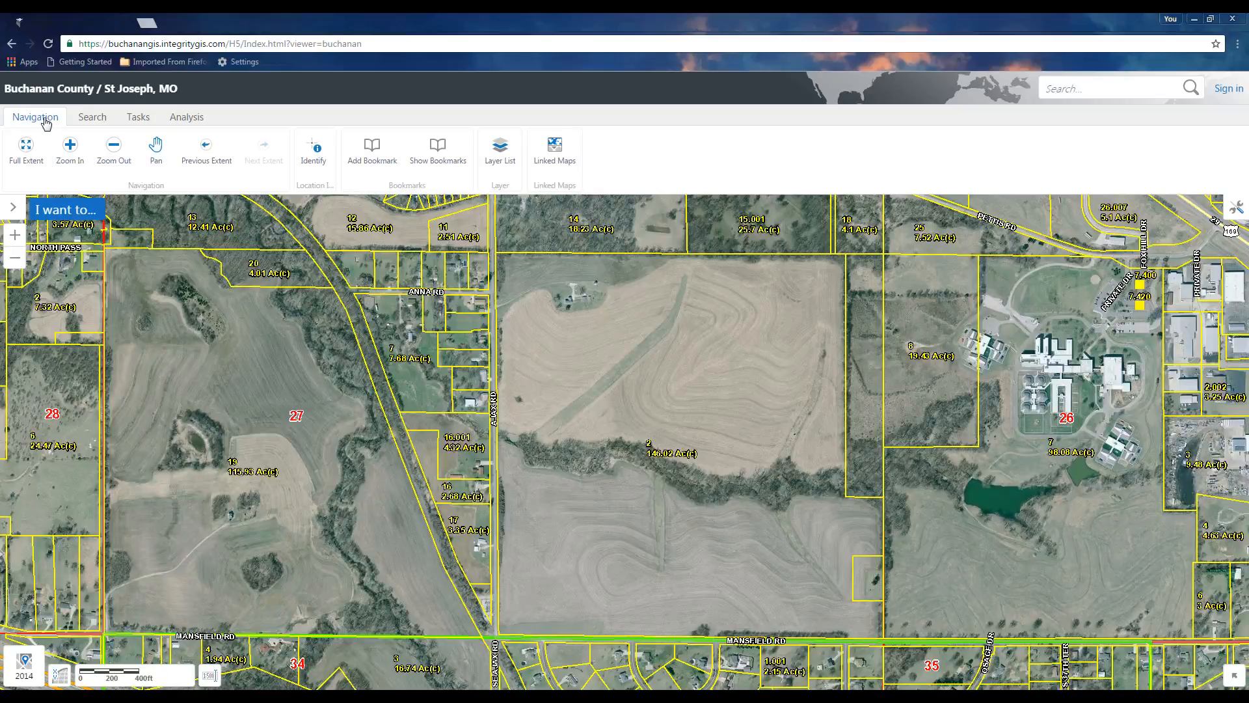
Draw a green polygon outlining the field parcel, tracing its lower edge along the tree line by the creek
left_click(139, 118)
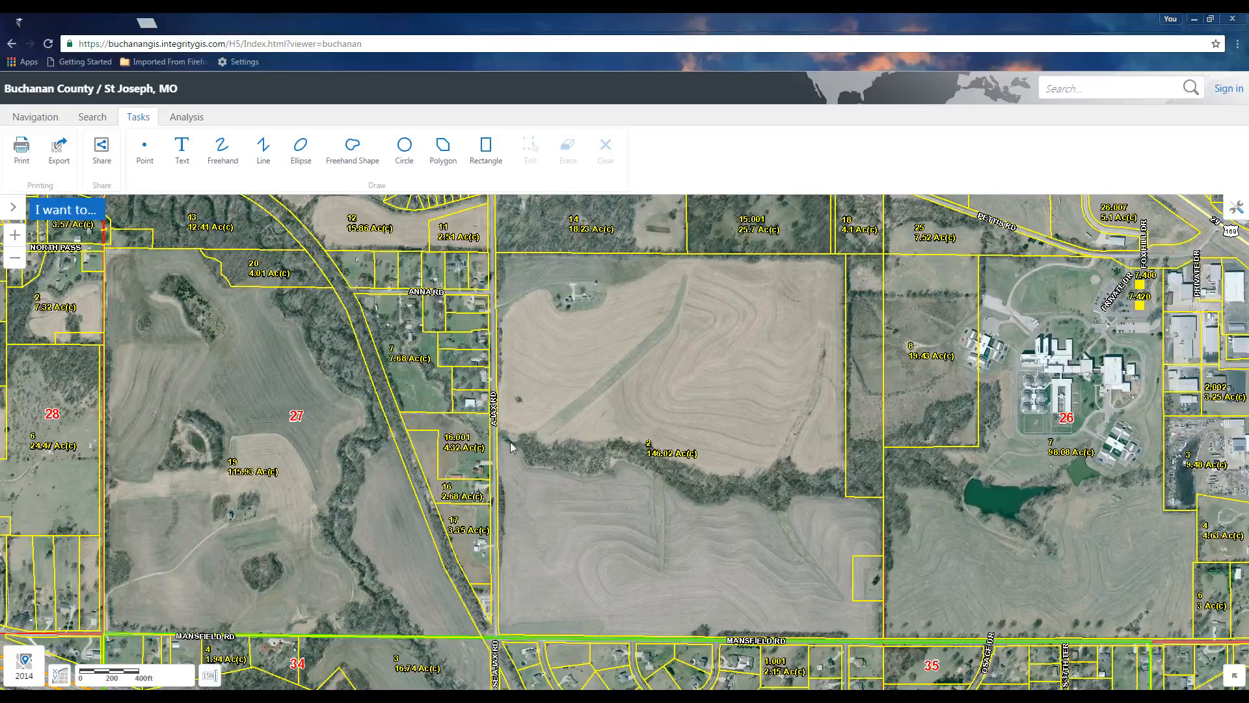
left_click(442, 153)
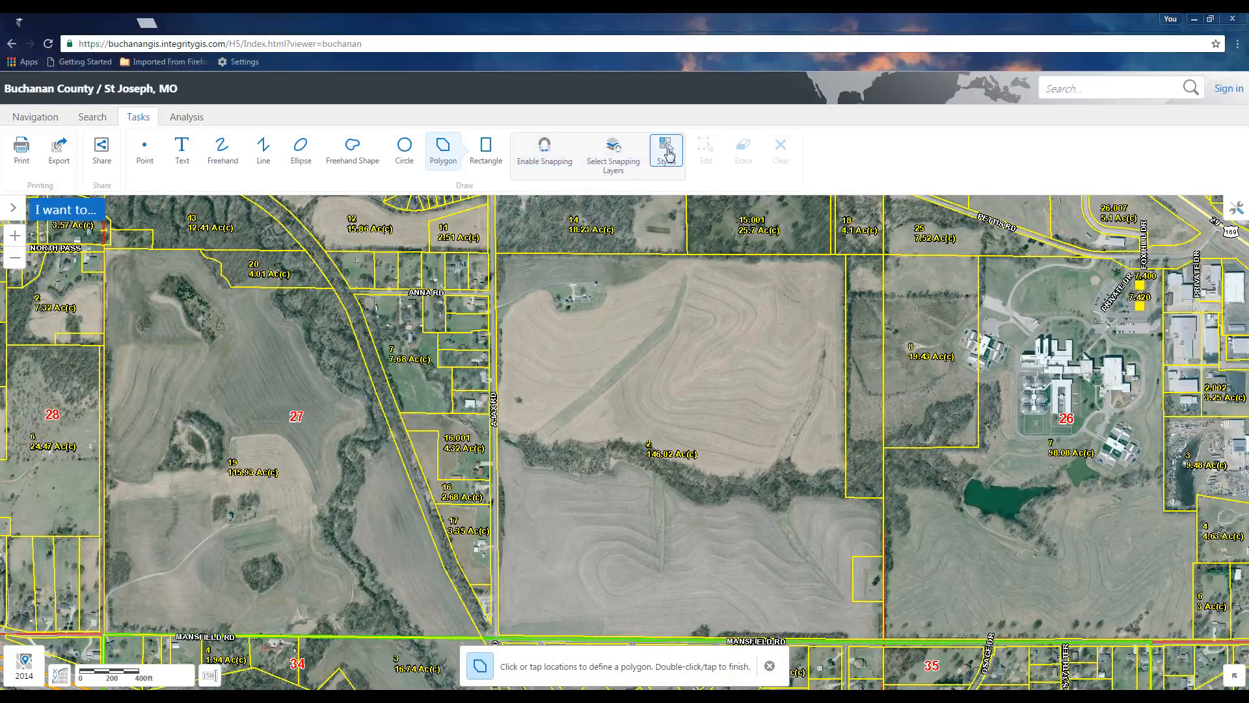
left_click(666, 151)
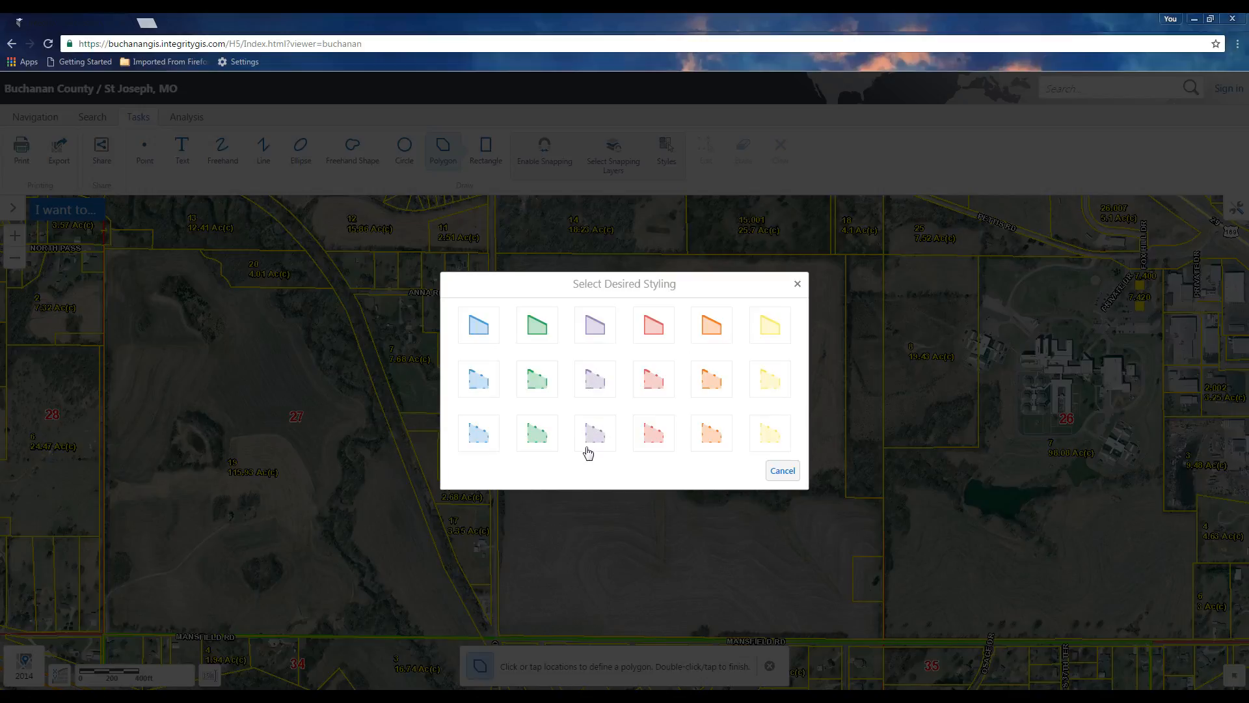
left_click(537, 327)
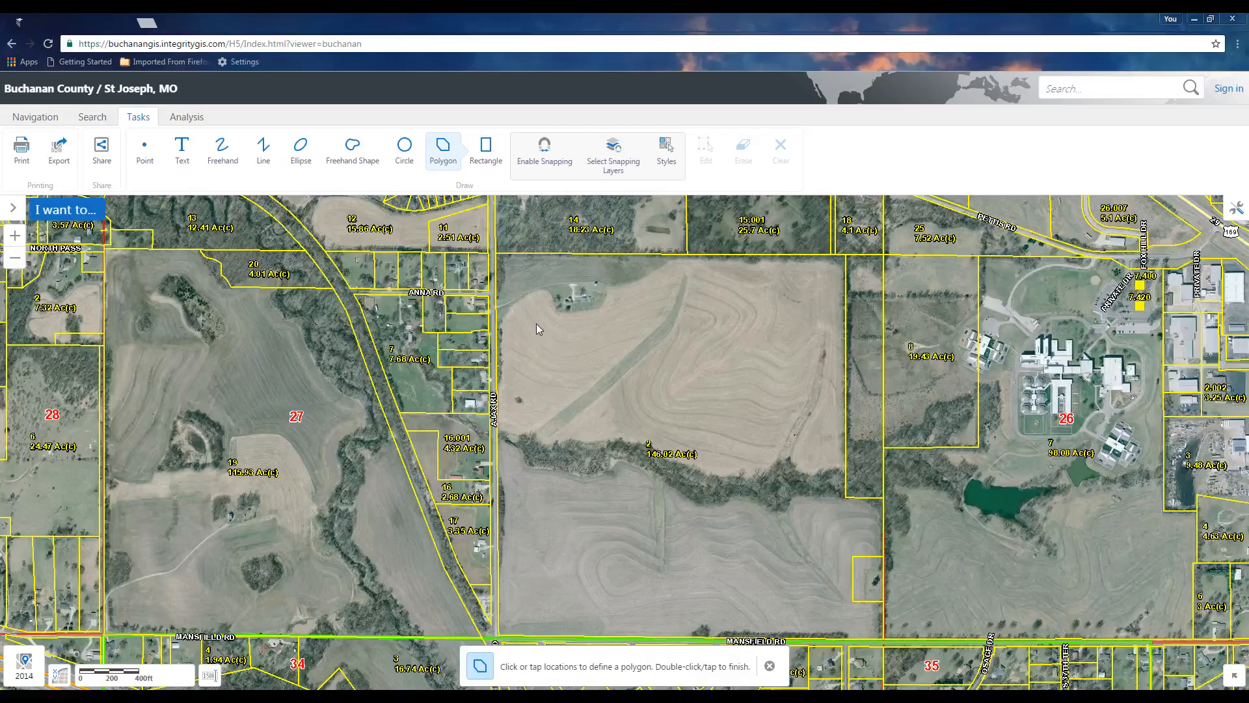
left_click(497, 255)
left_click(845, 256)
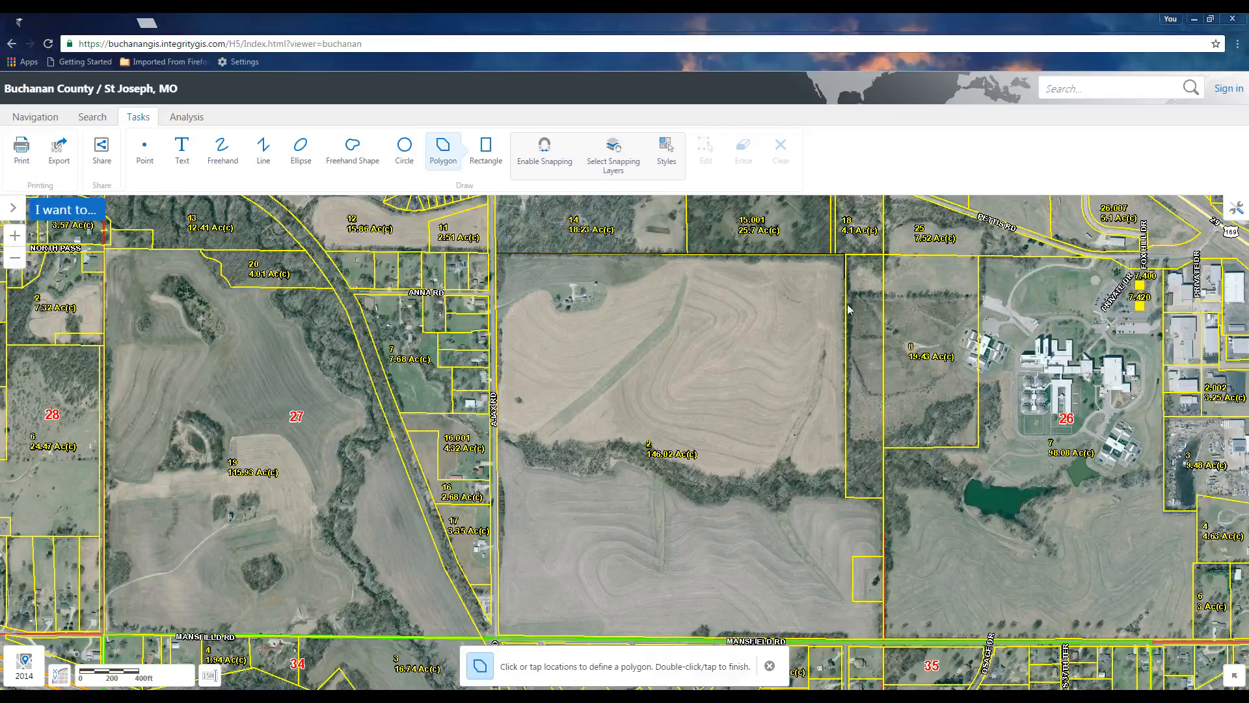
left_click(845, 487)
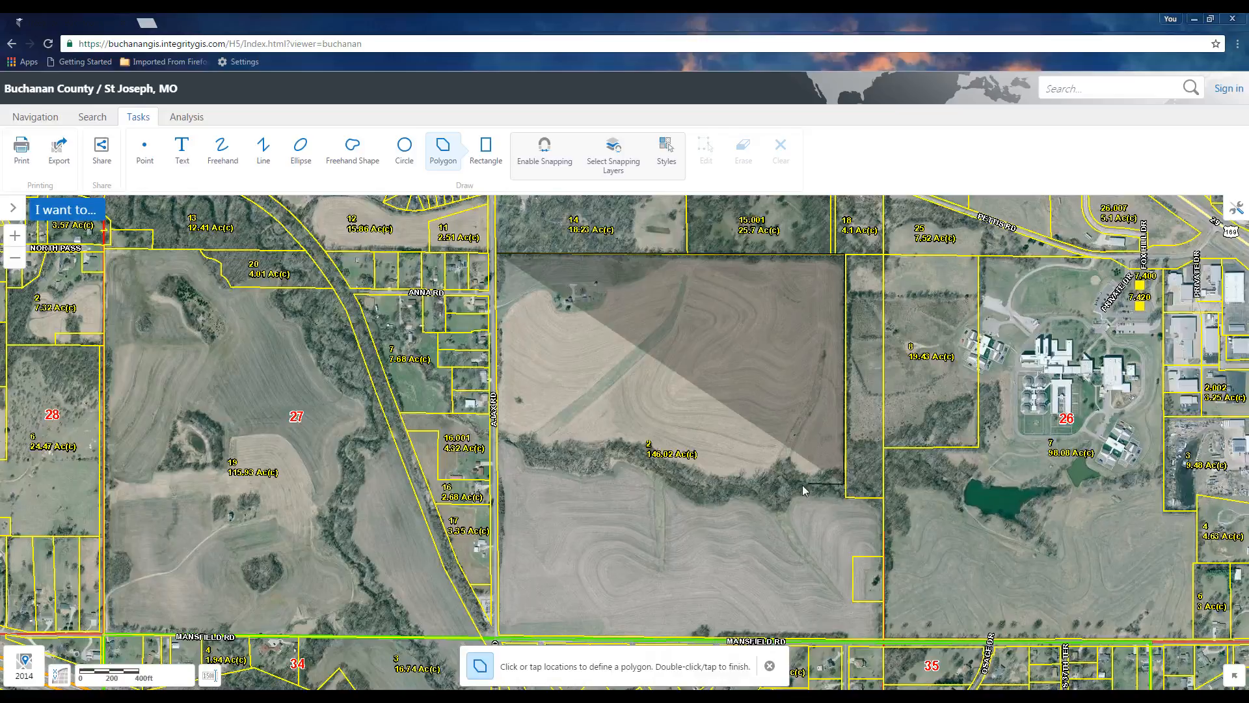
left_click(712, 486)
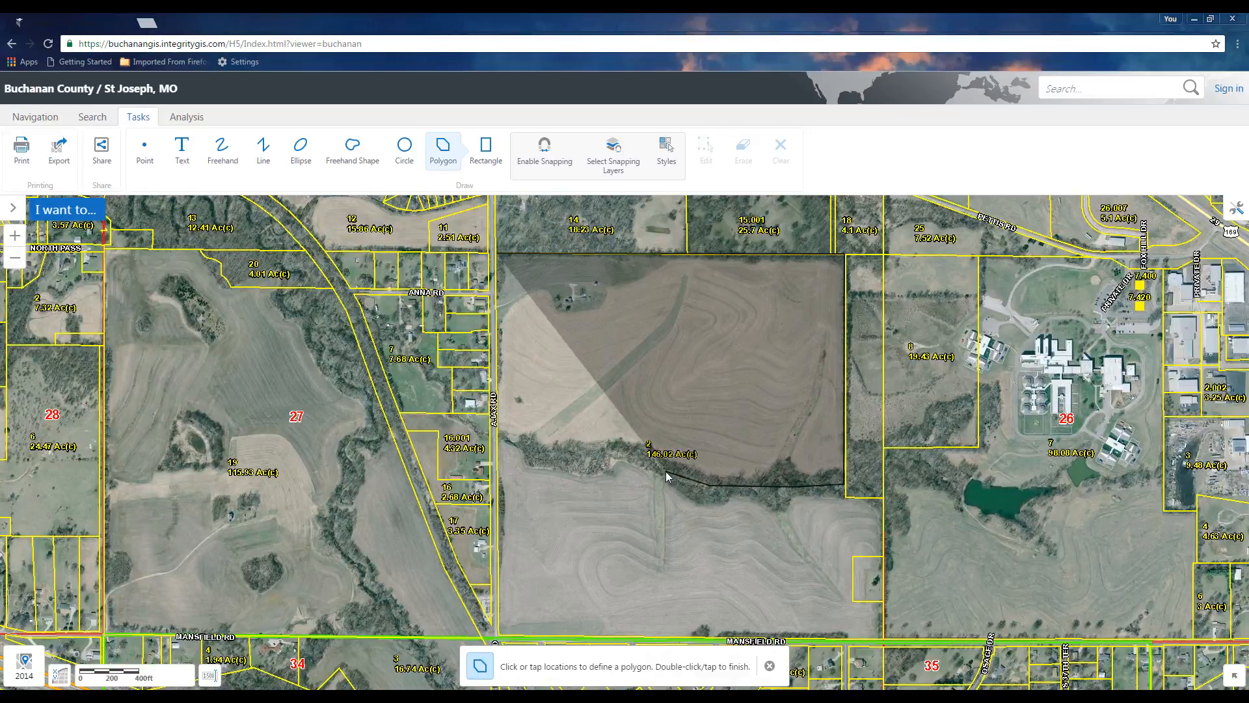
left_click(624, 453)
left_click(584, 459)
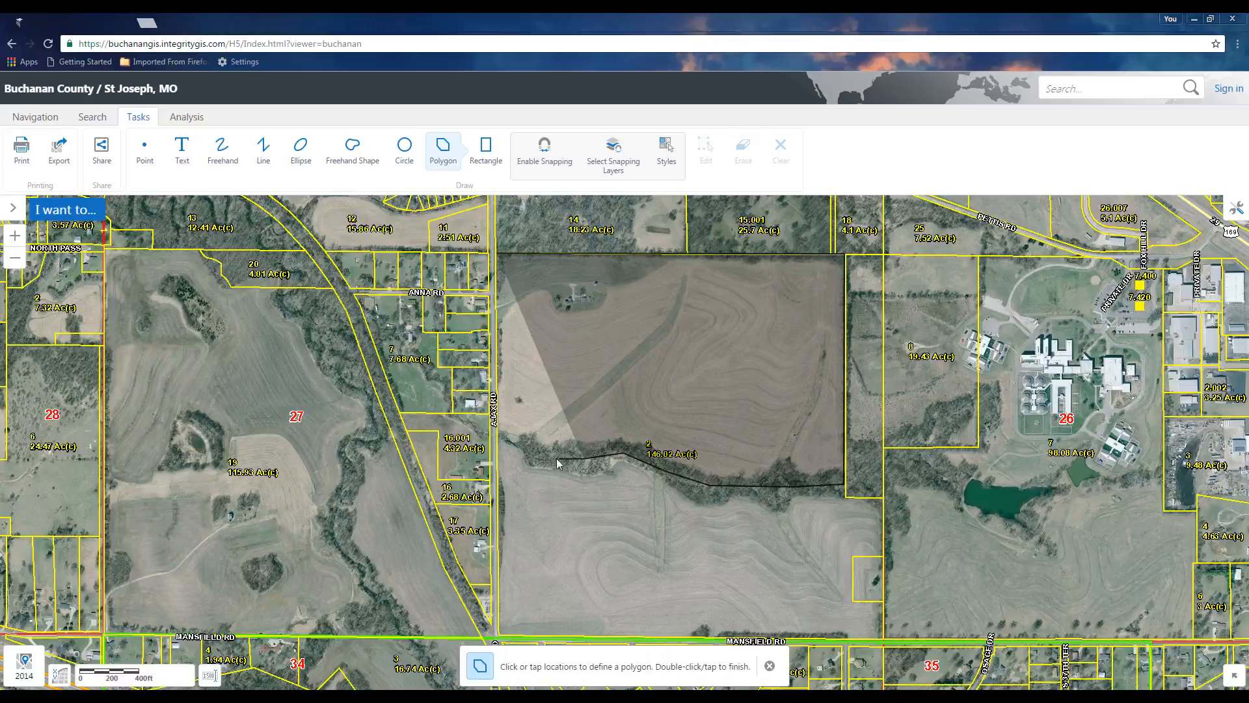
left_click(544, 457)
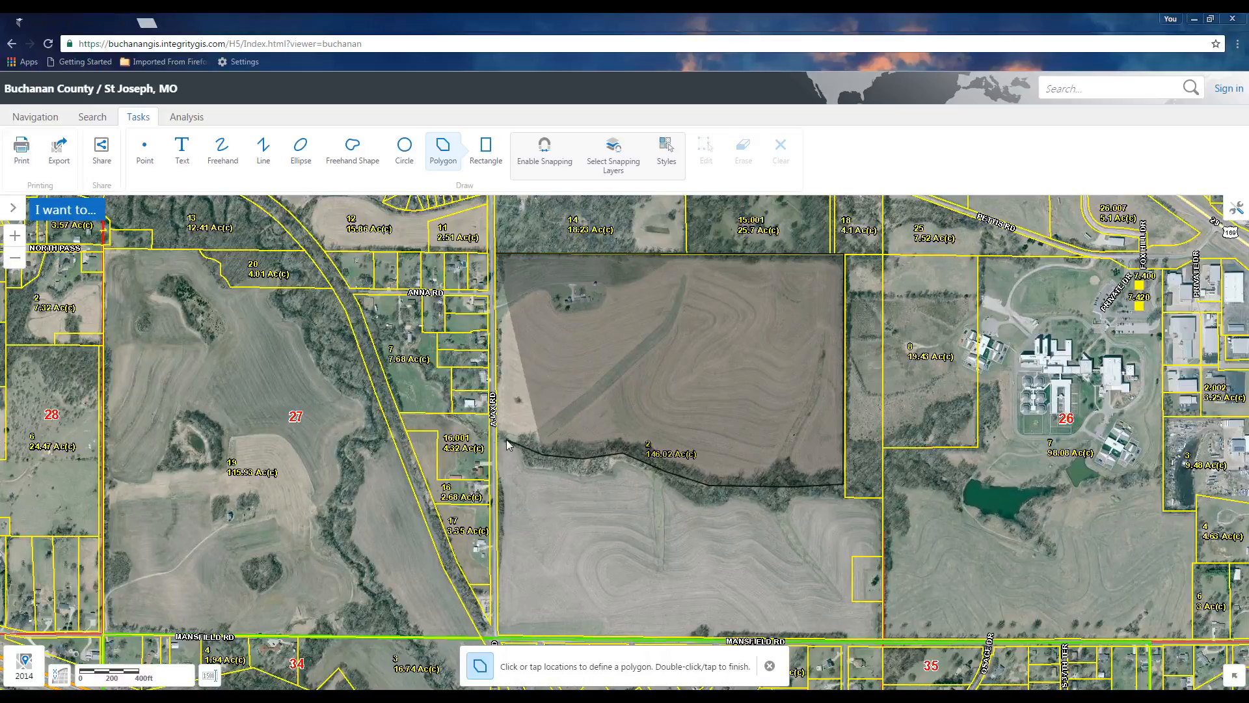
left_click(507, 439)
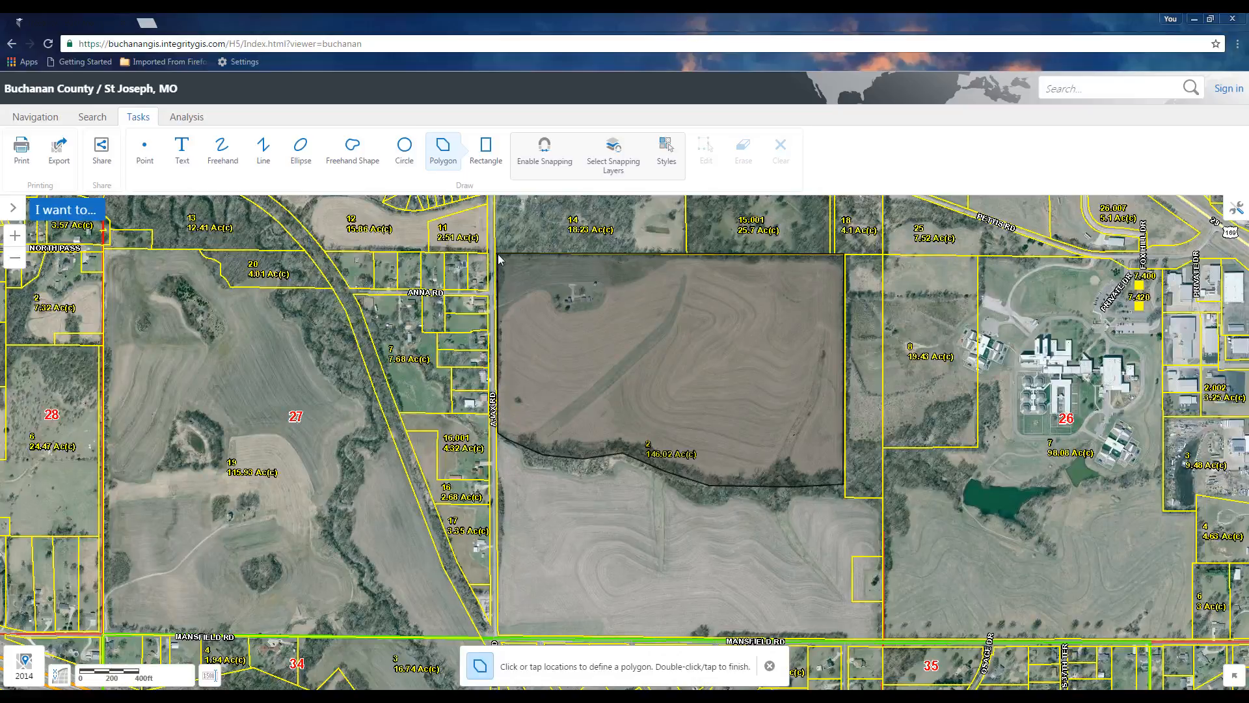
double_click(498, 253)
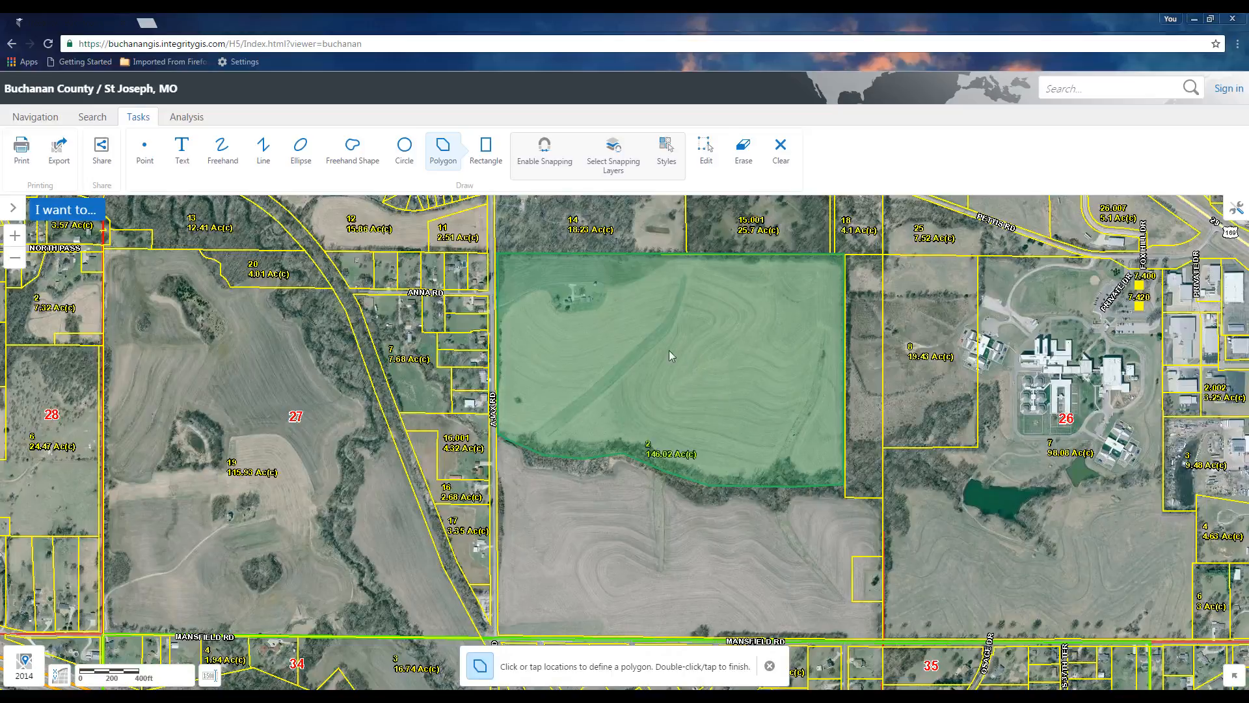
Add the text label "Proposed Park" in the middle of the green polygon
left_click(182, 154)
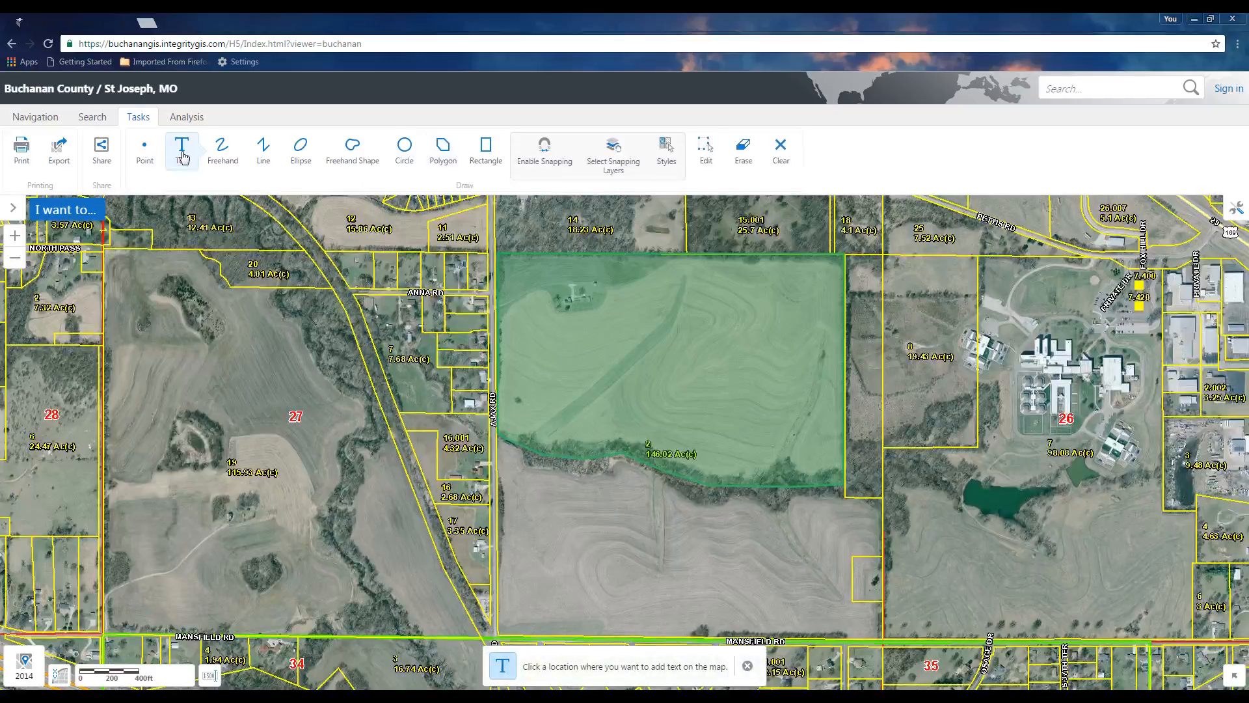
left_click(667, 156)
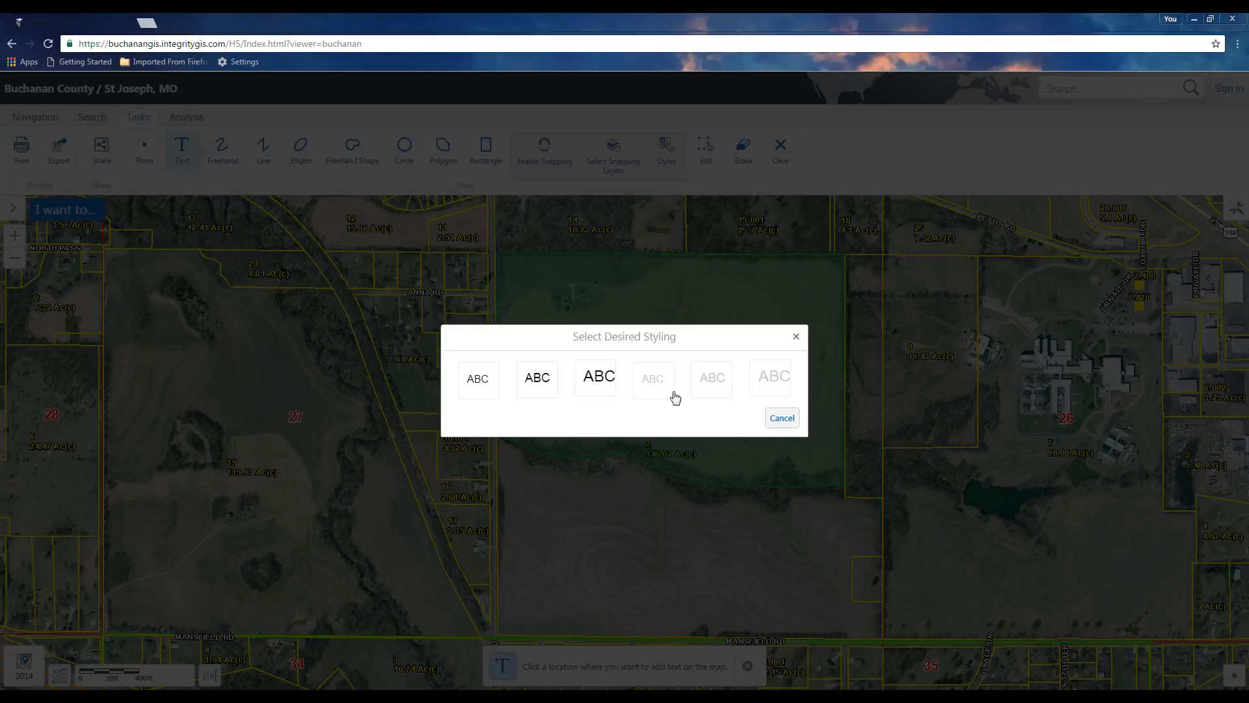
left_click(780, 419)
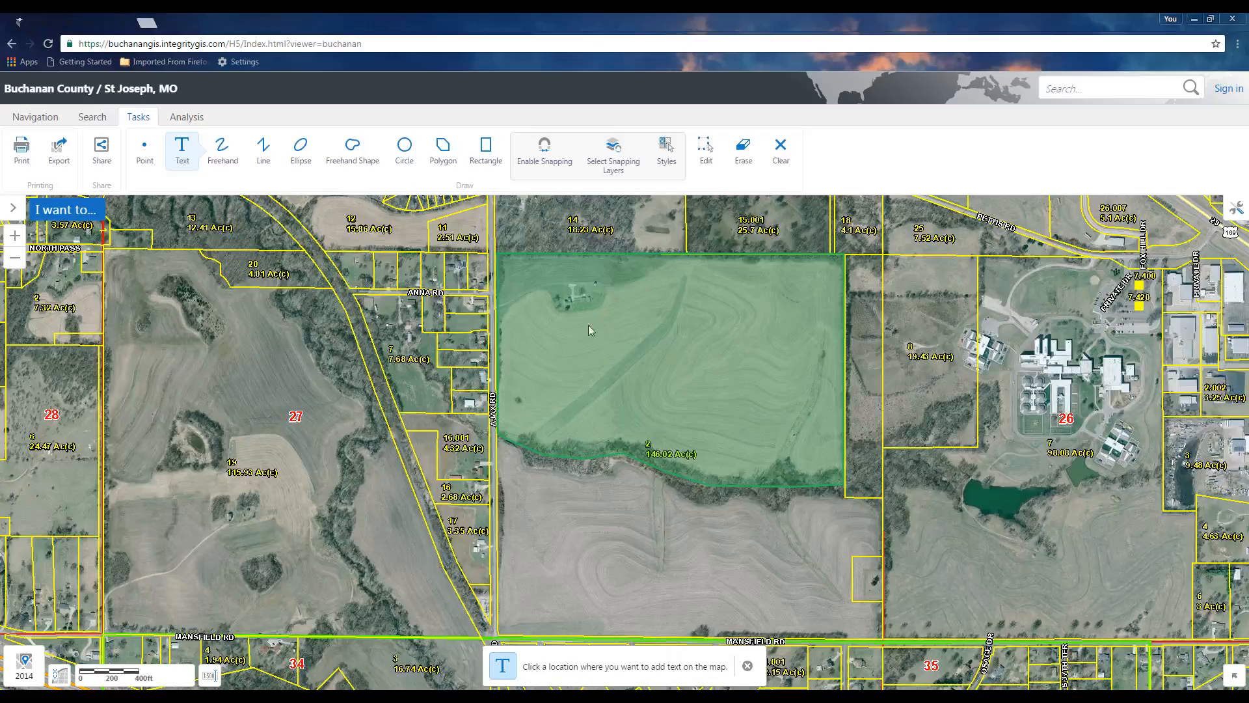
left_click(643, 354)
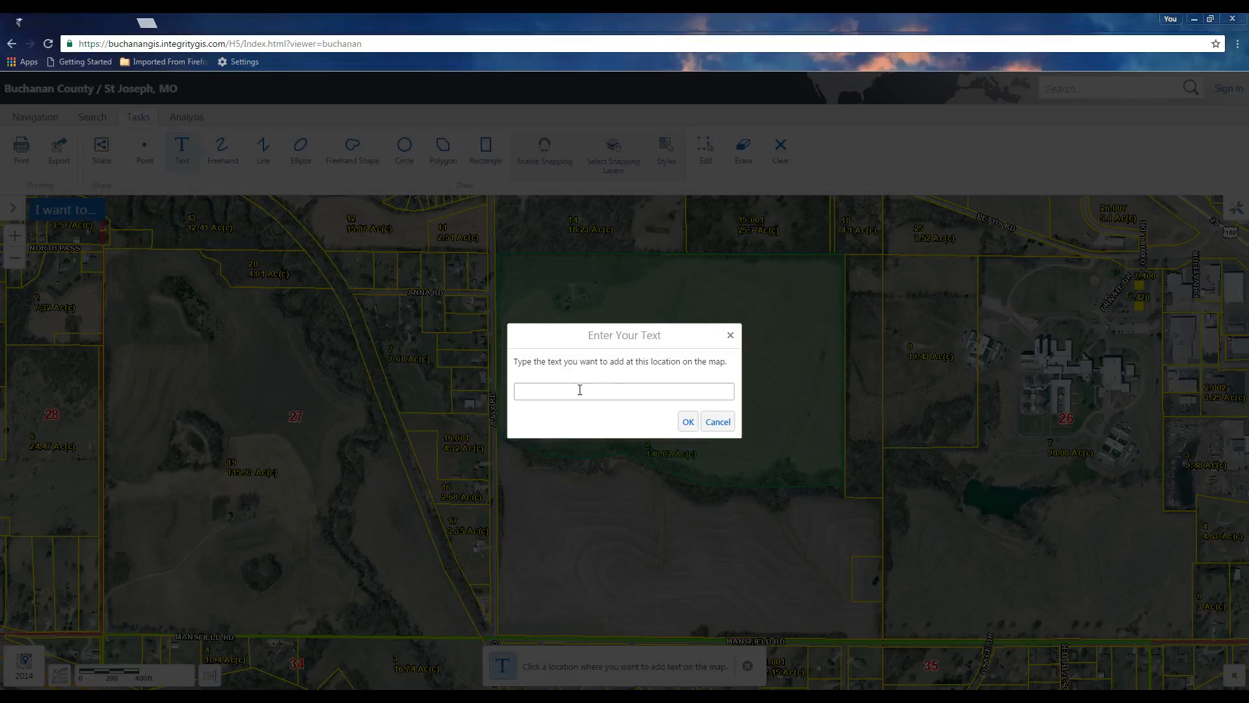
type("Proposed Park")
key("Return")
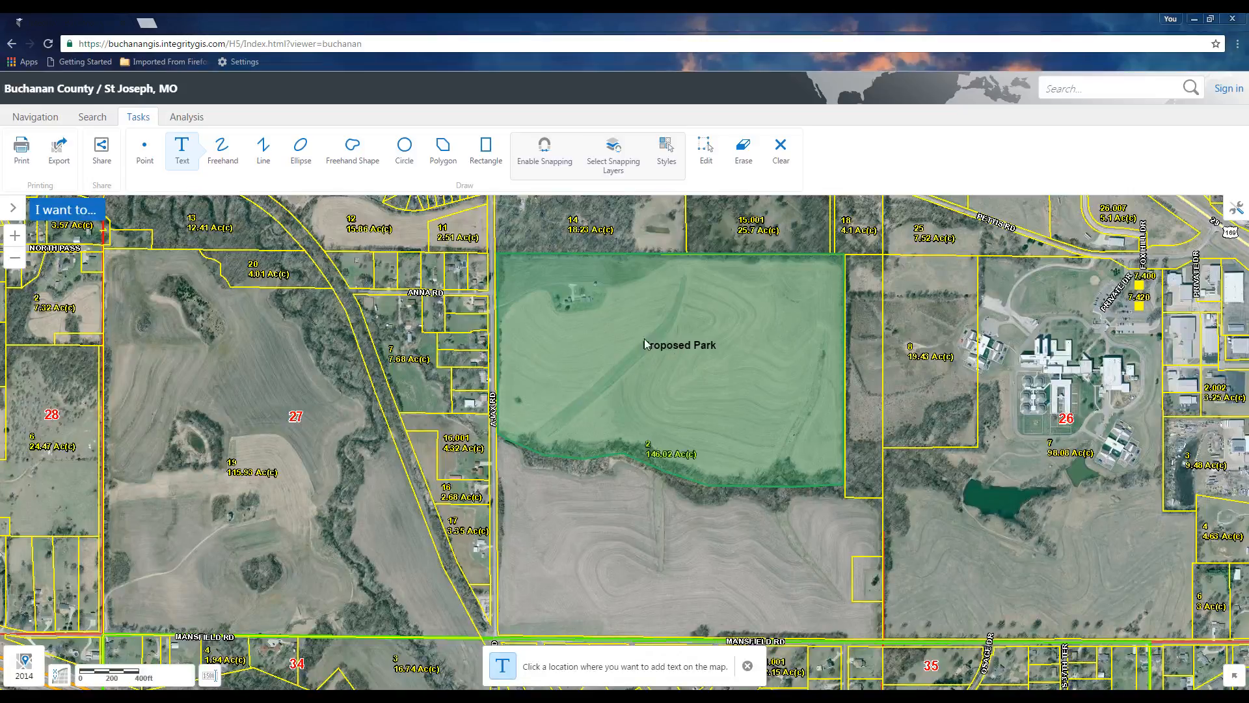
Move the Proposed Park label up toward the polygon's top edge
left_click(705, 156)
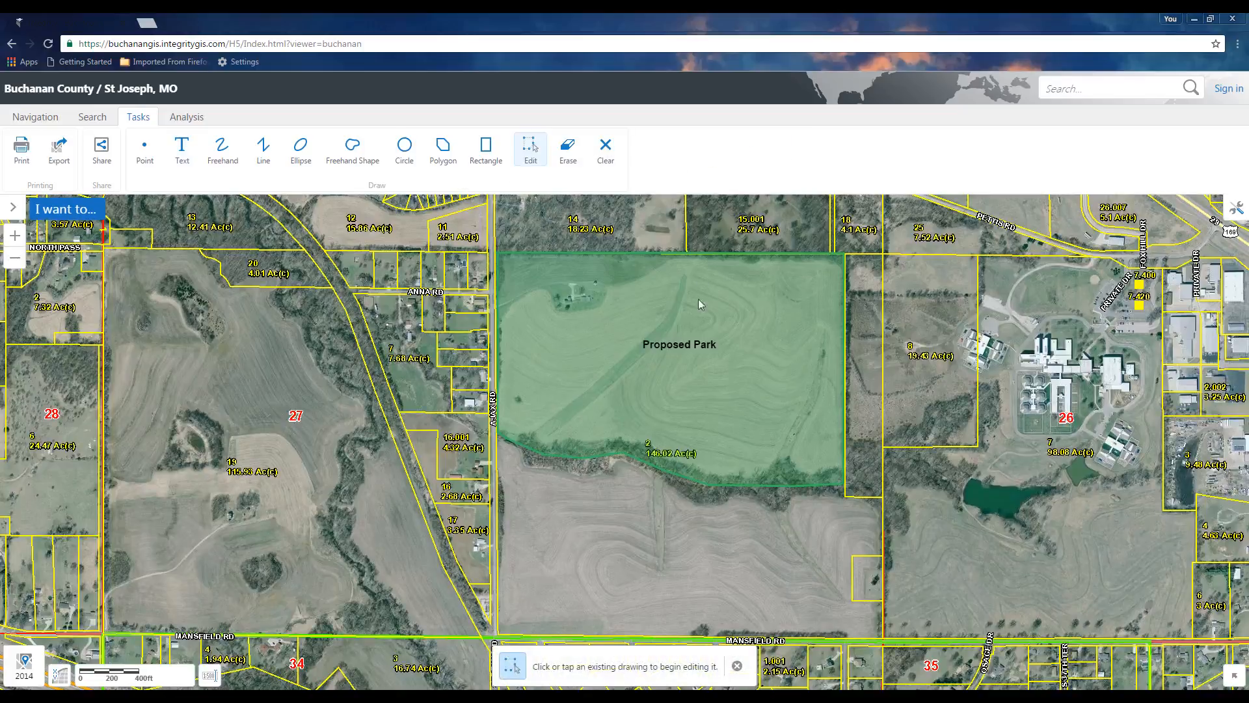
left_click(671, 345)
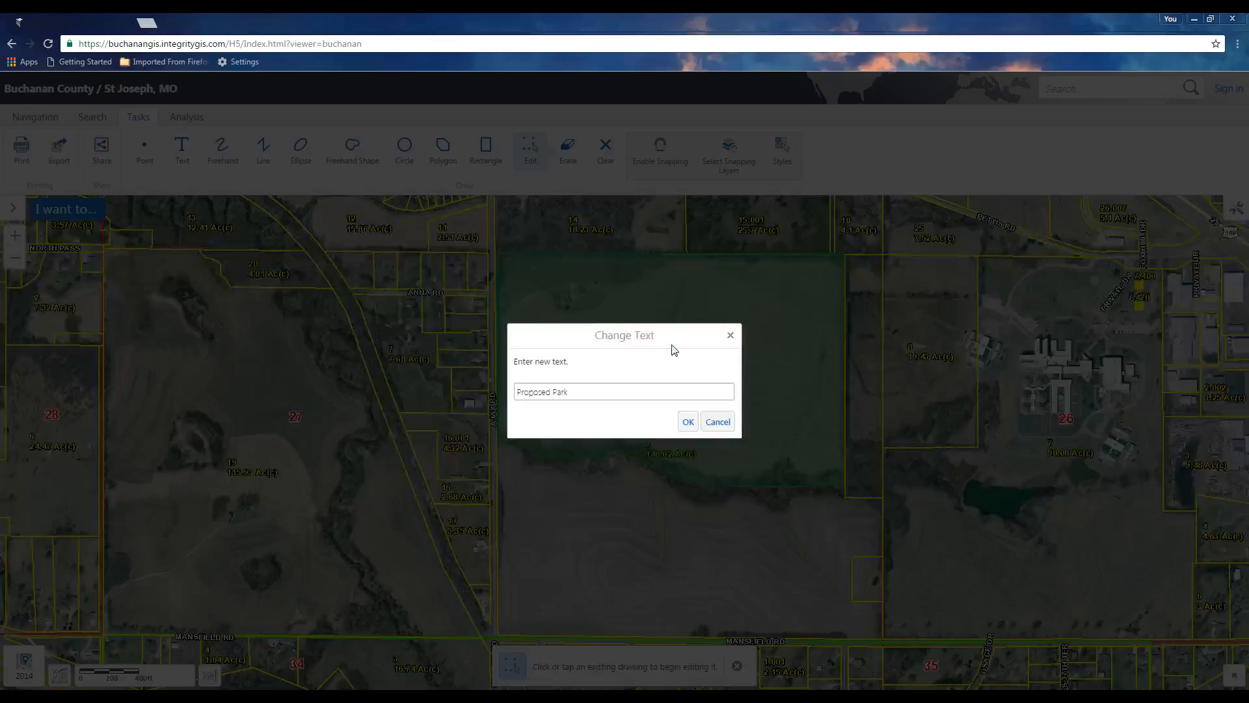
left_click(718, 421)
left_click_drag(679, 350, 674, 306)
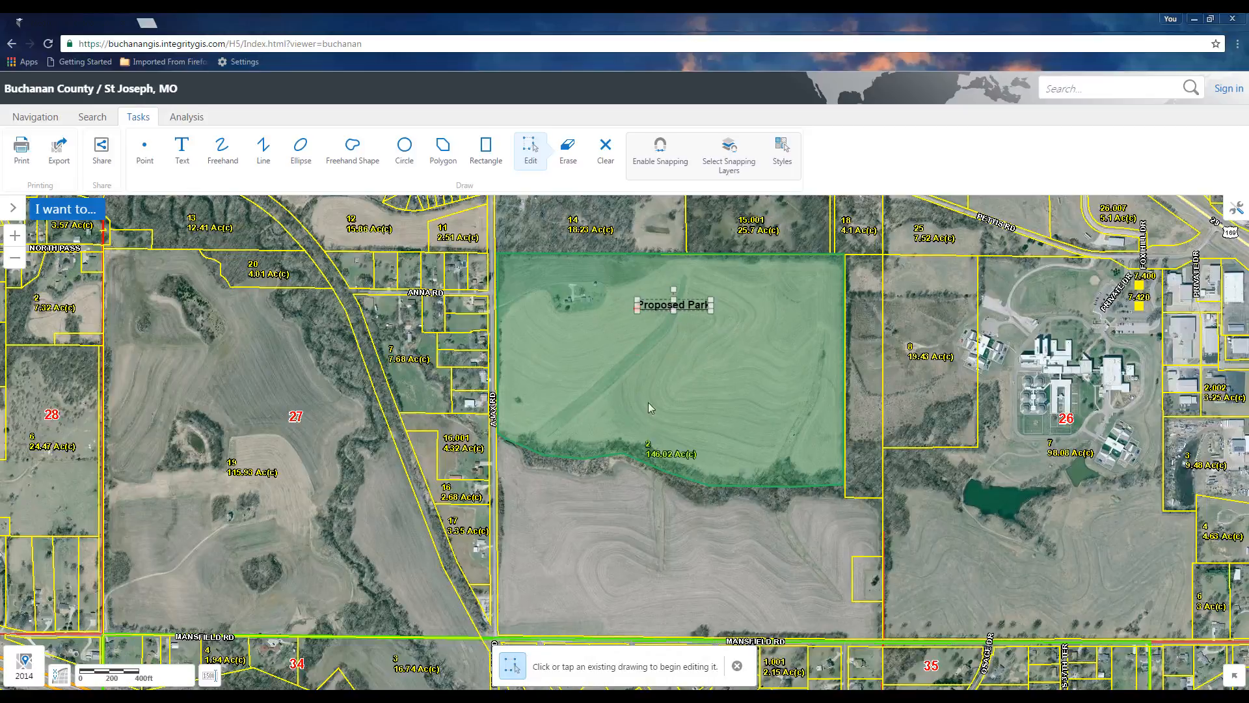
Adjust two vertices along the polygon's lower edge to better follow the tree line
left_click(614, 372)
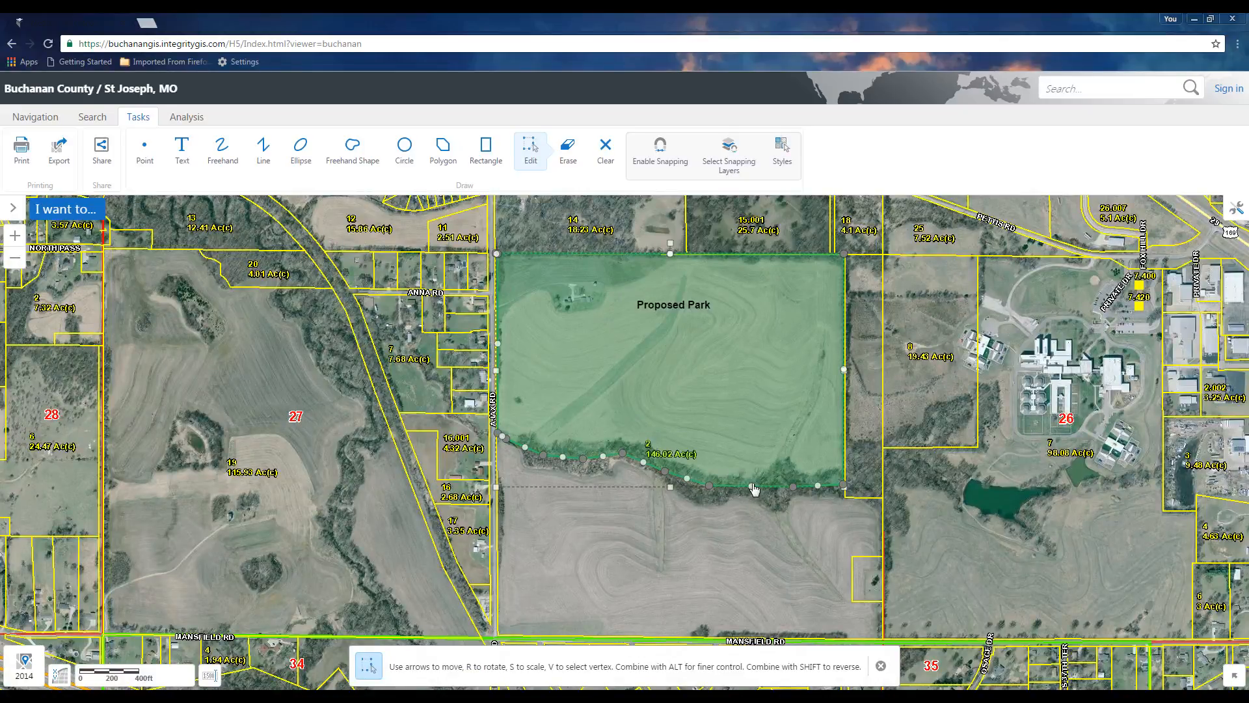
left_click_drag(751, 486, 754, 497)
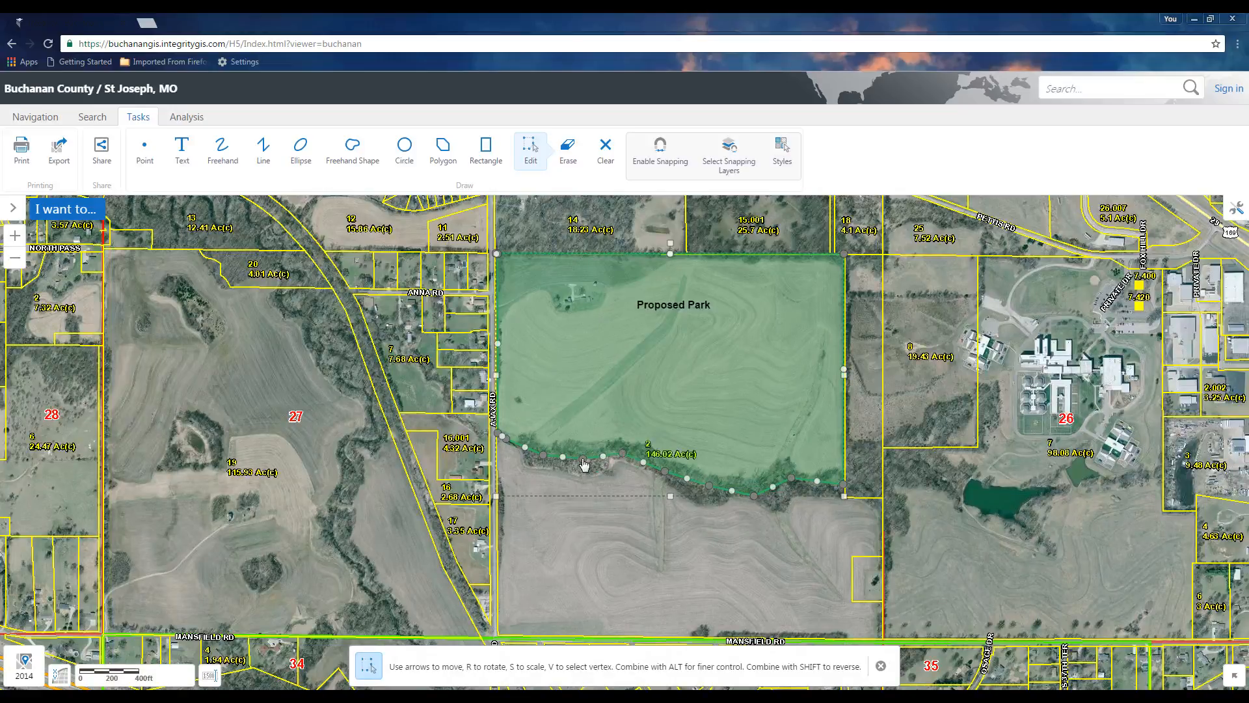
left_click_drag(582, 459, 581, 453)
left_click(555, 543)
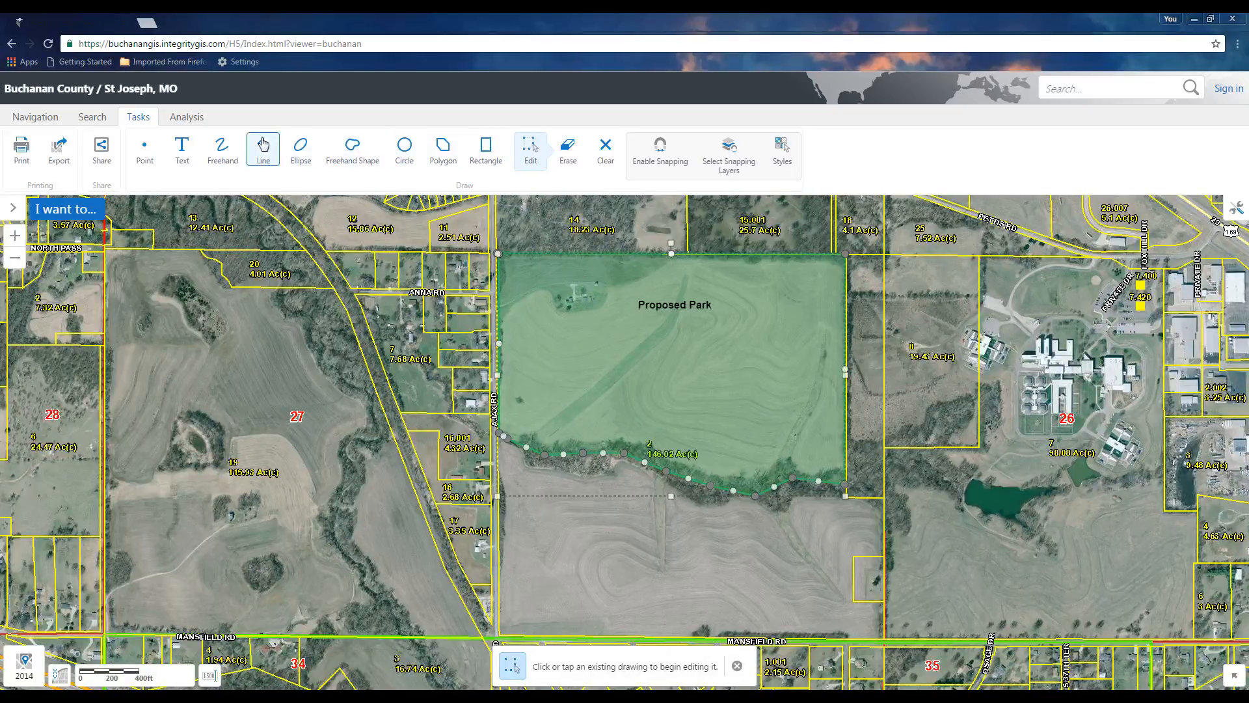
Place three blue circle points in the park, one on its west edge and two near its lower edge
left_click(147, 153)
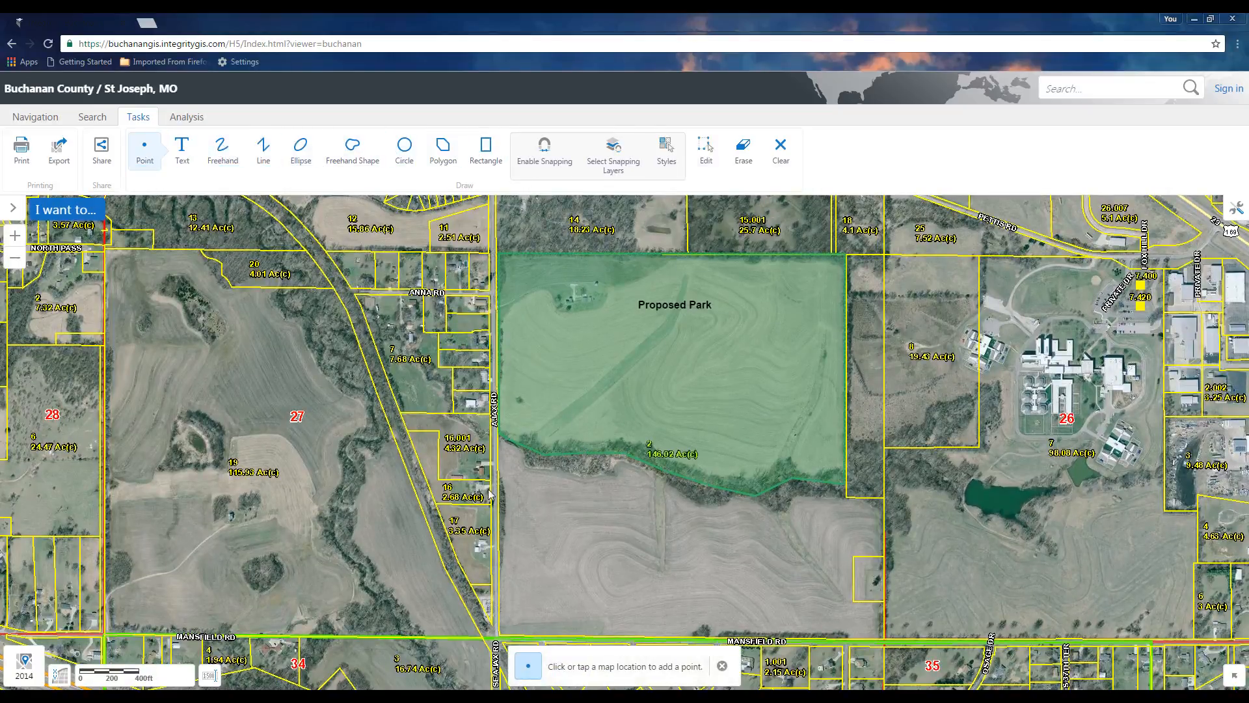
left_click(665, 156)
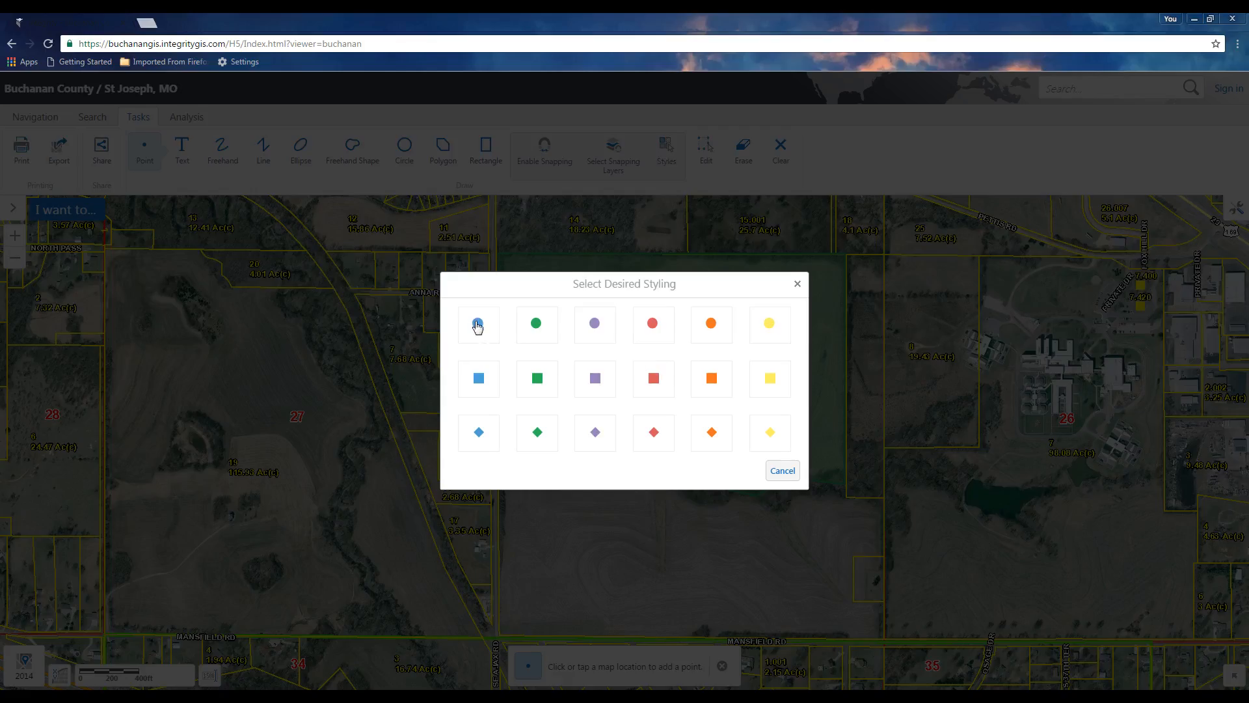
left_click(477, 324)
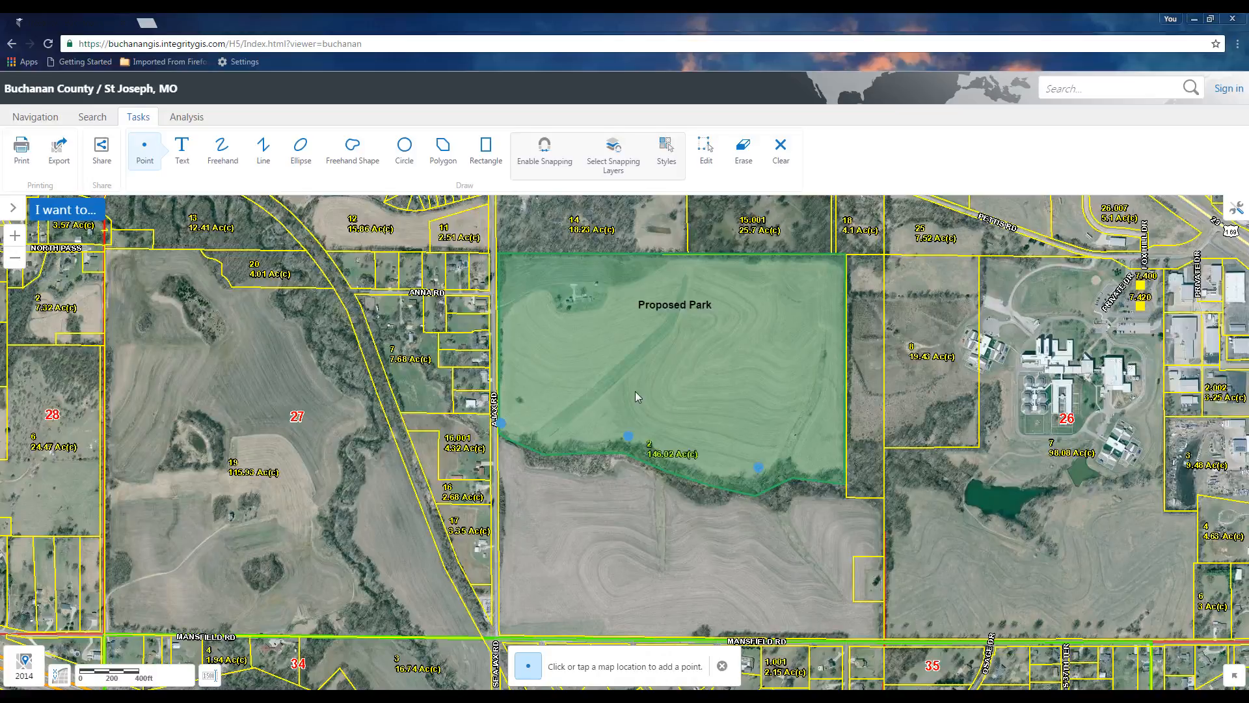
Draw a blue dashed line from the west-edge point to the eastern point near the park's lower edge
left_click(262, 150)
left_click(665, 162)
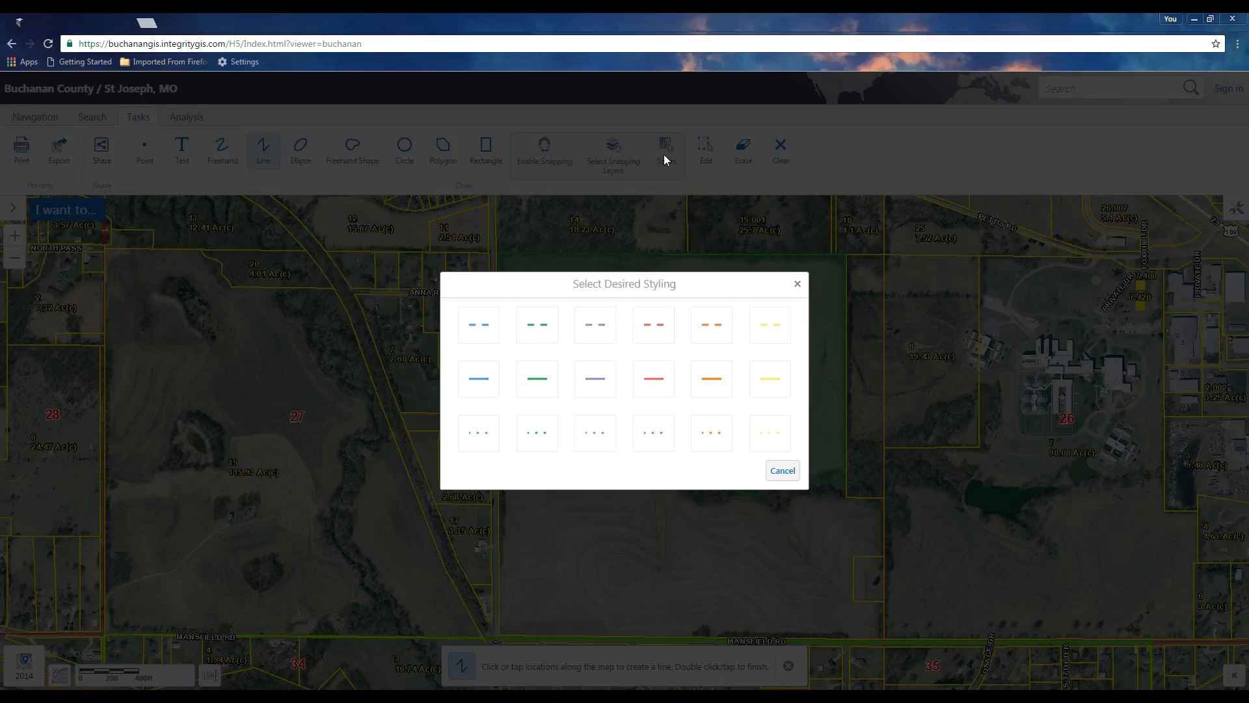
left_click(475, 329)
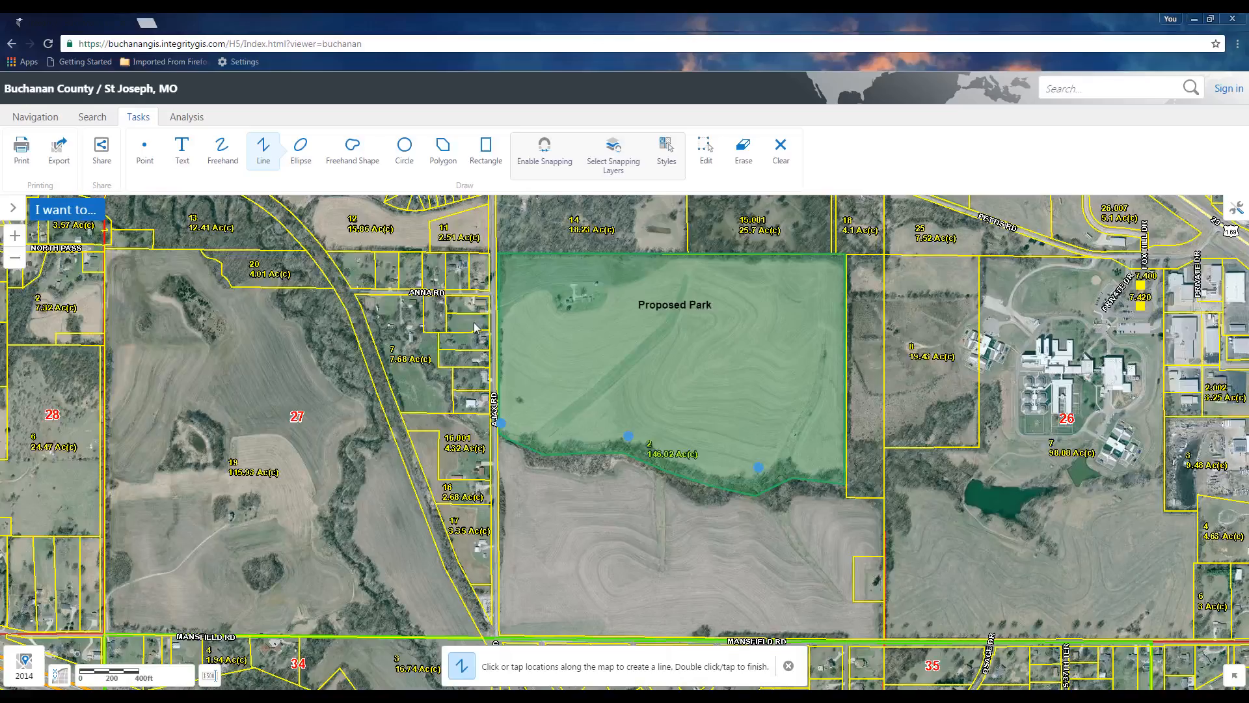
left_click(501, 424)
double_click(758, 468)
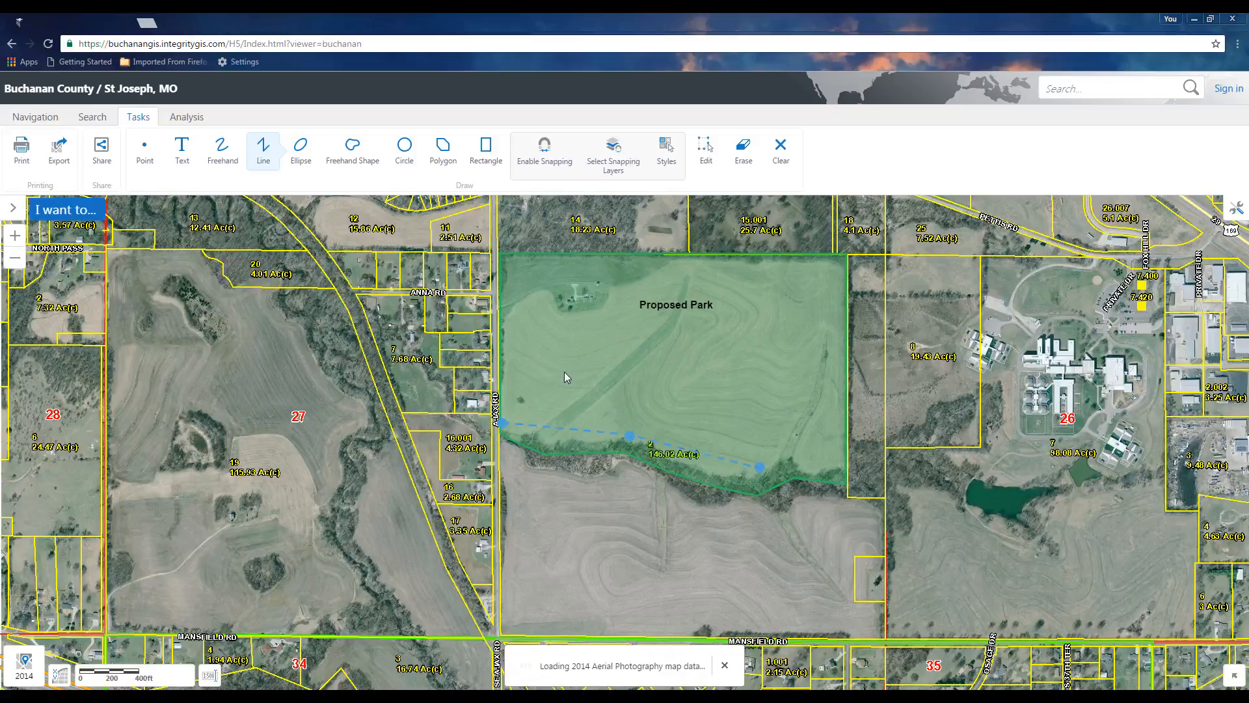
Draw a small grey rectangle near the park's northwest corner
left_click(485, 151)
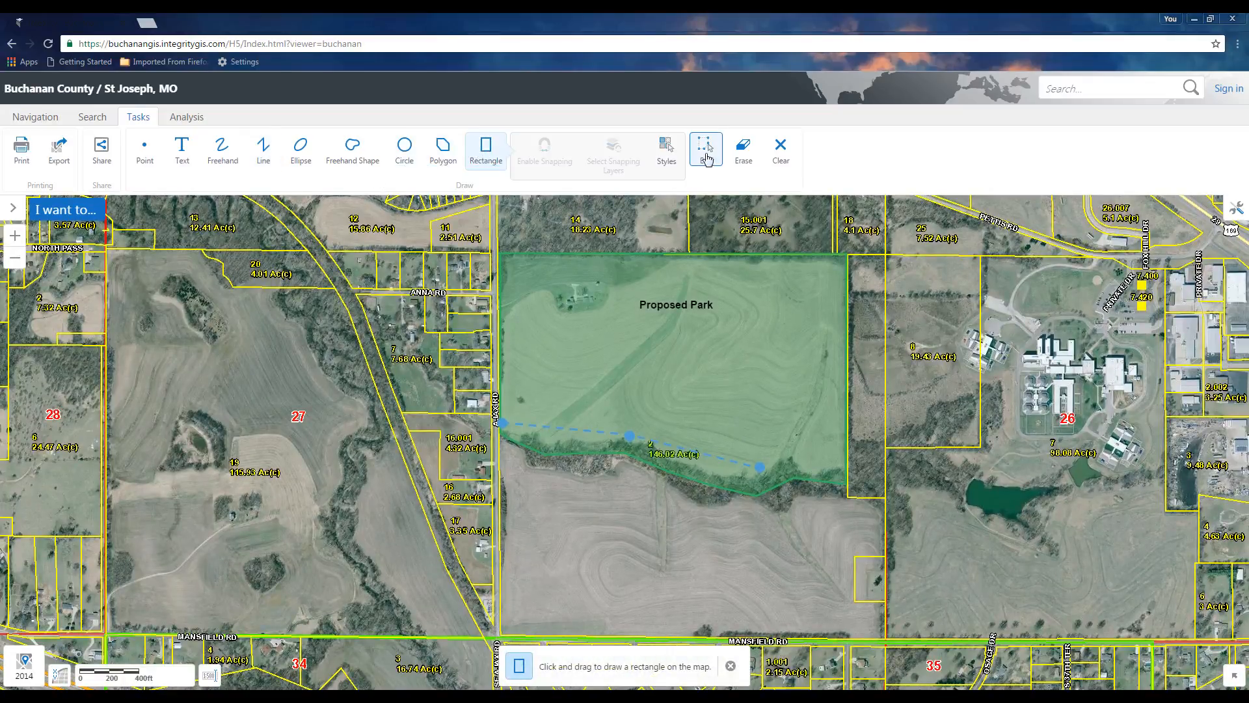
left_click(666, 156)
left_click(597, 333)
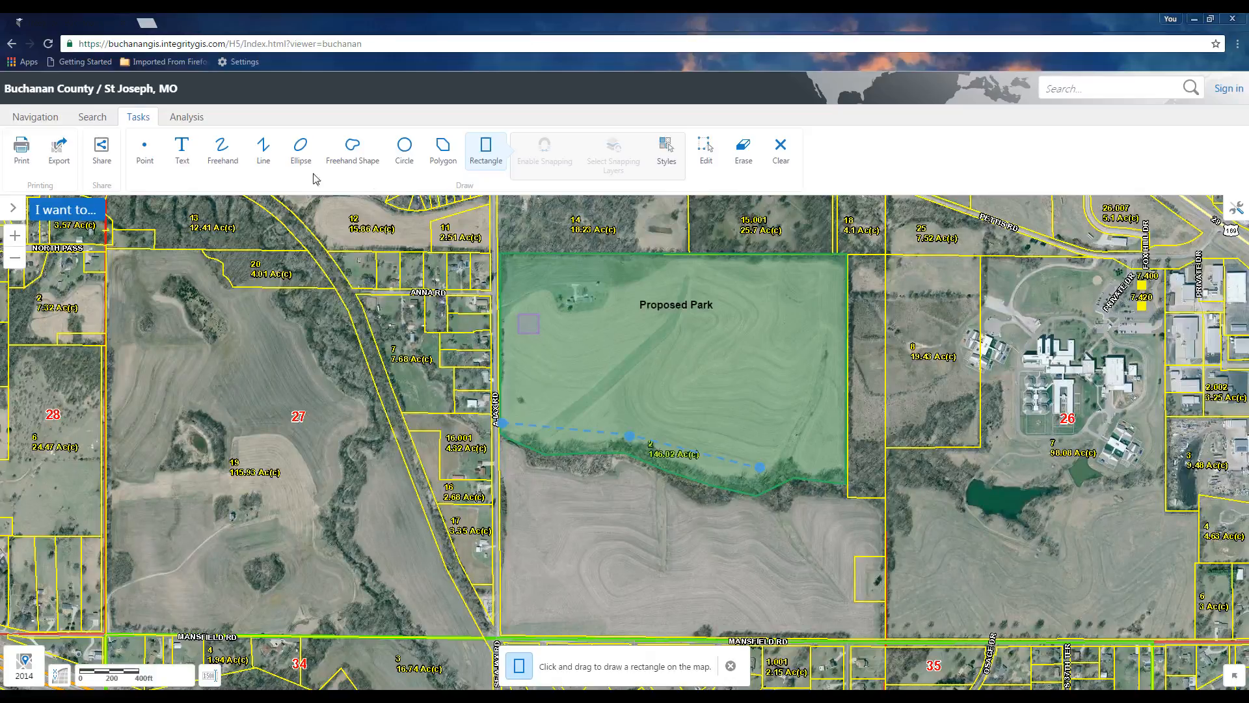
Add the text label "Shelter" just below the small rectangle
left_click(183, 152)
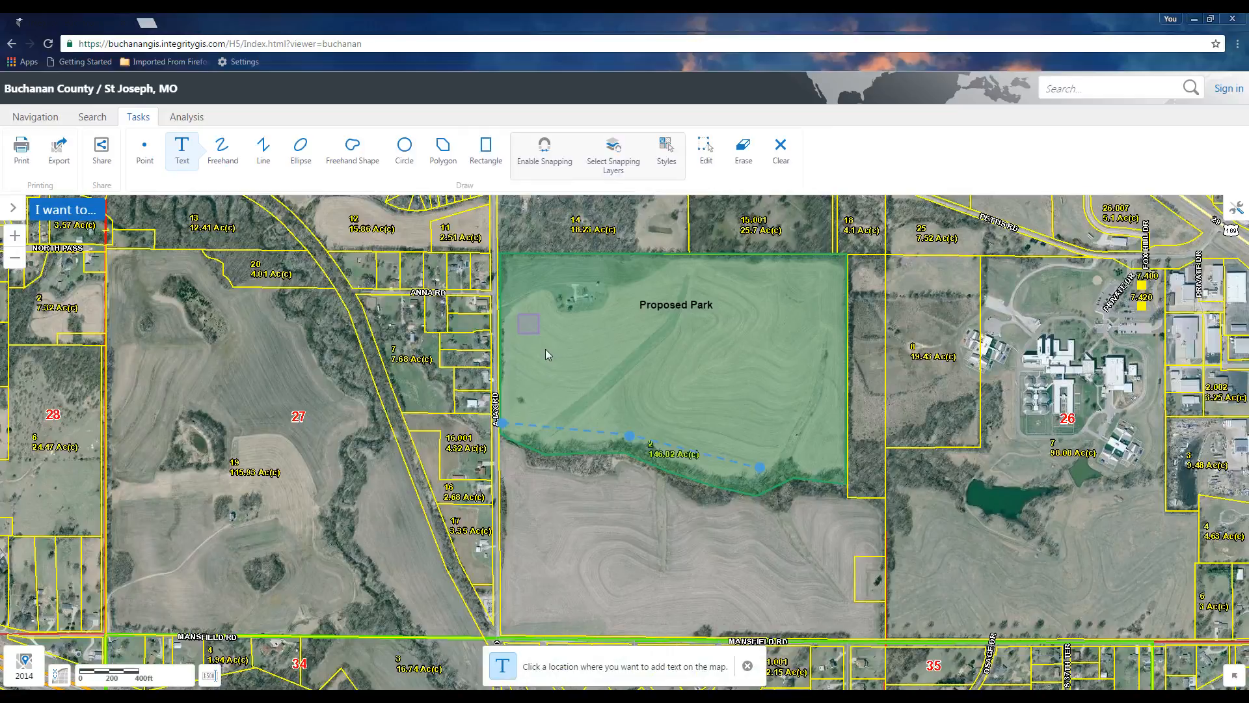
left_click(545, 353)
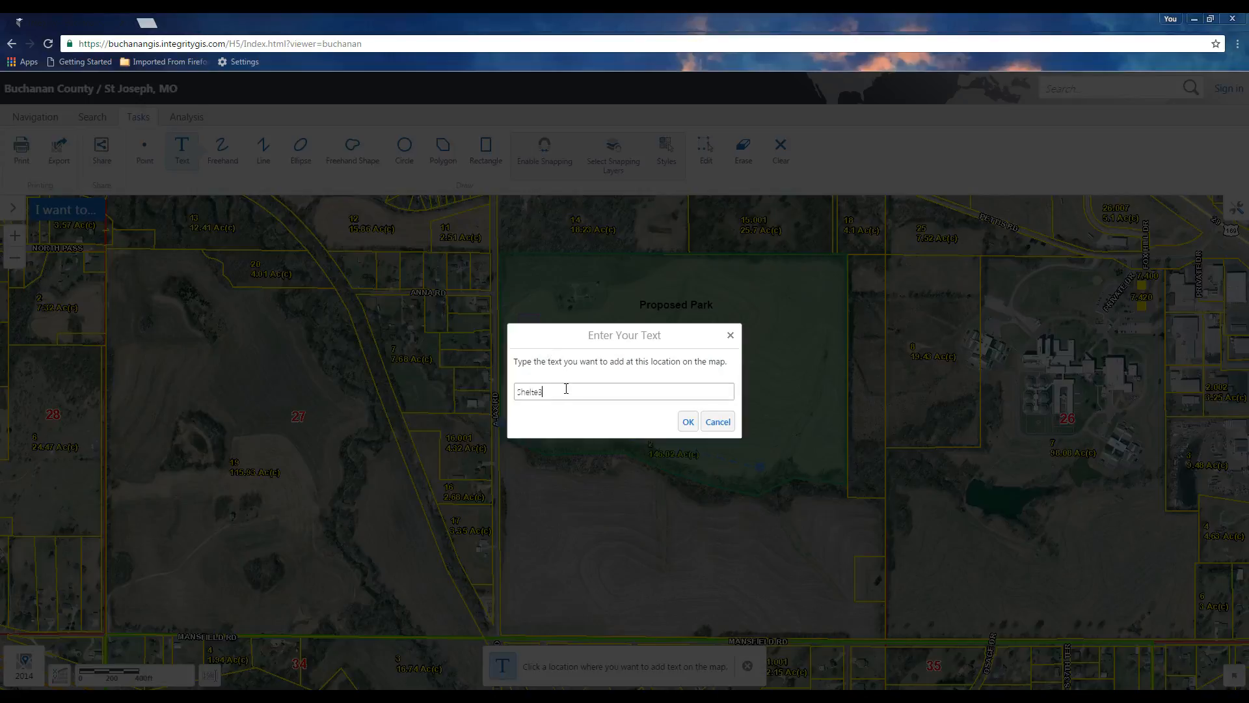
key("Return")
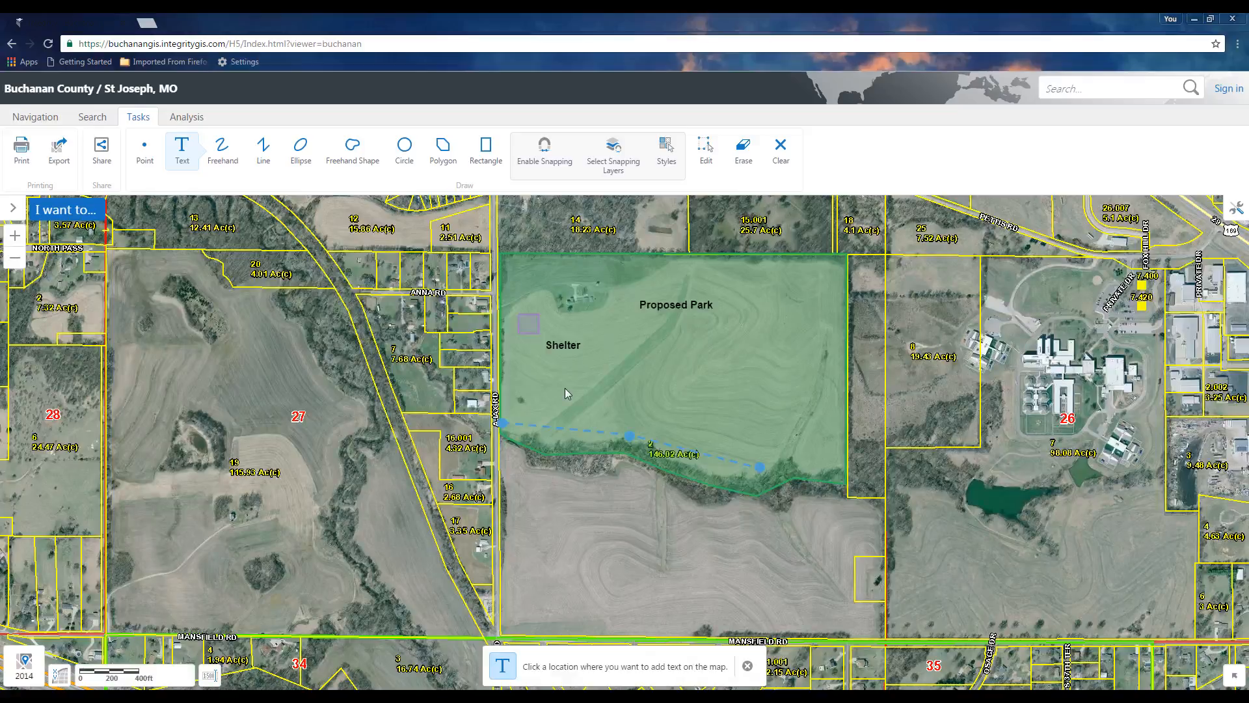
Draw an orange polygon just below the Shelter label inside the park
left_click(349, 153)
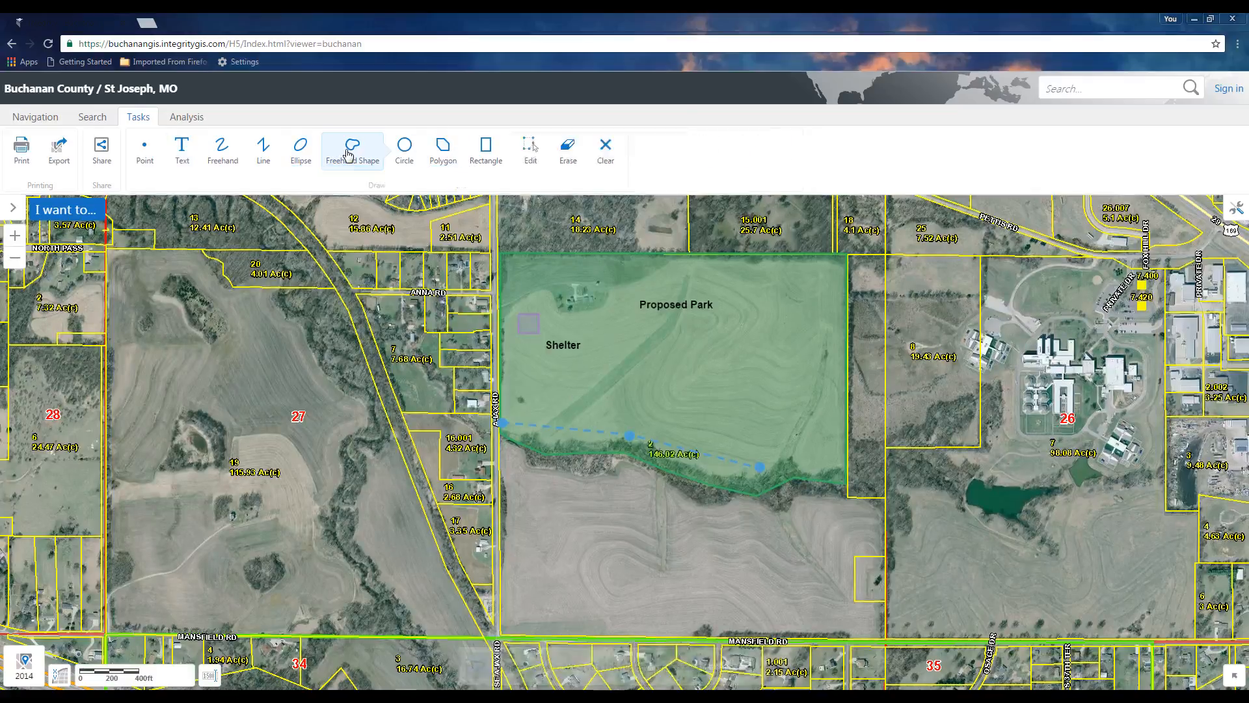
left_click(441, 149)
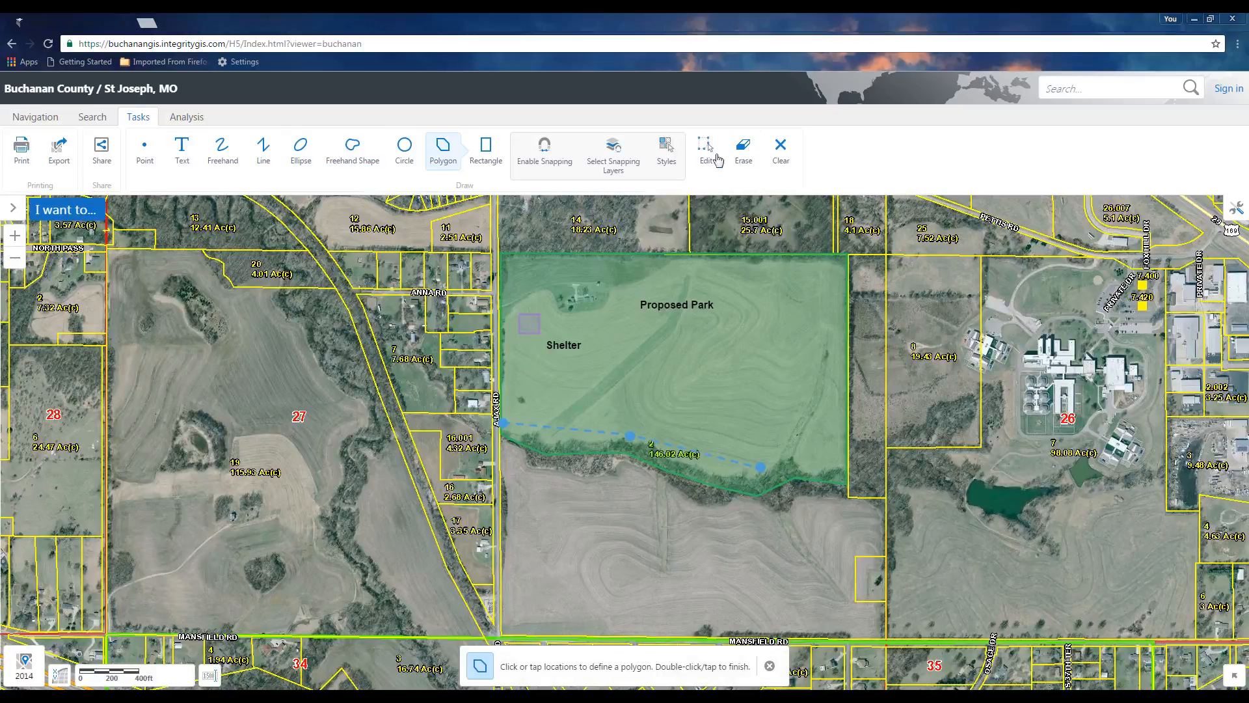
left_click(674, 151)
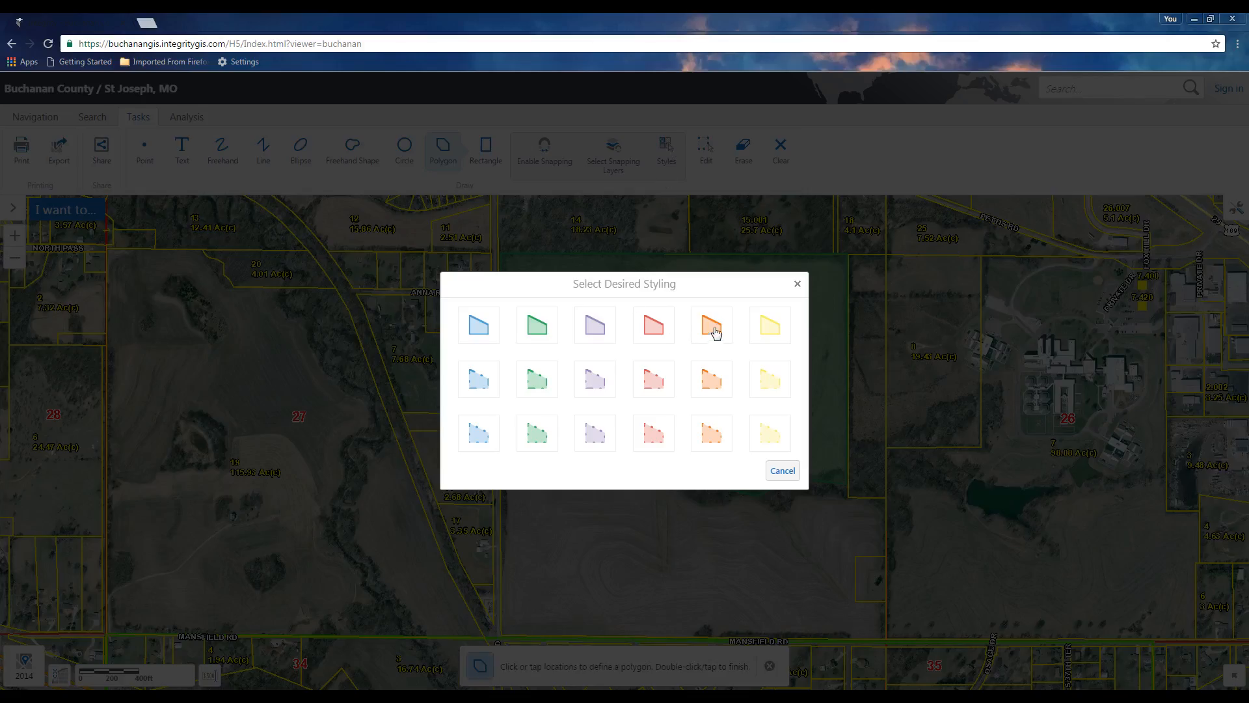
left_click(711, 328)
left_click_drag(531, 378, 532, 379)
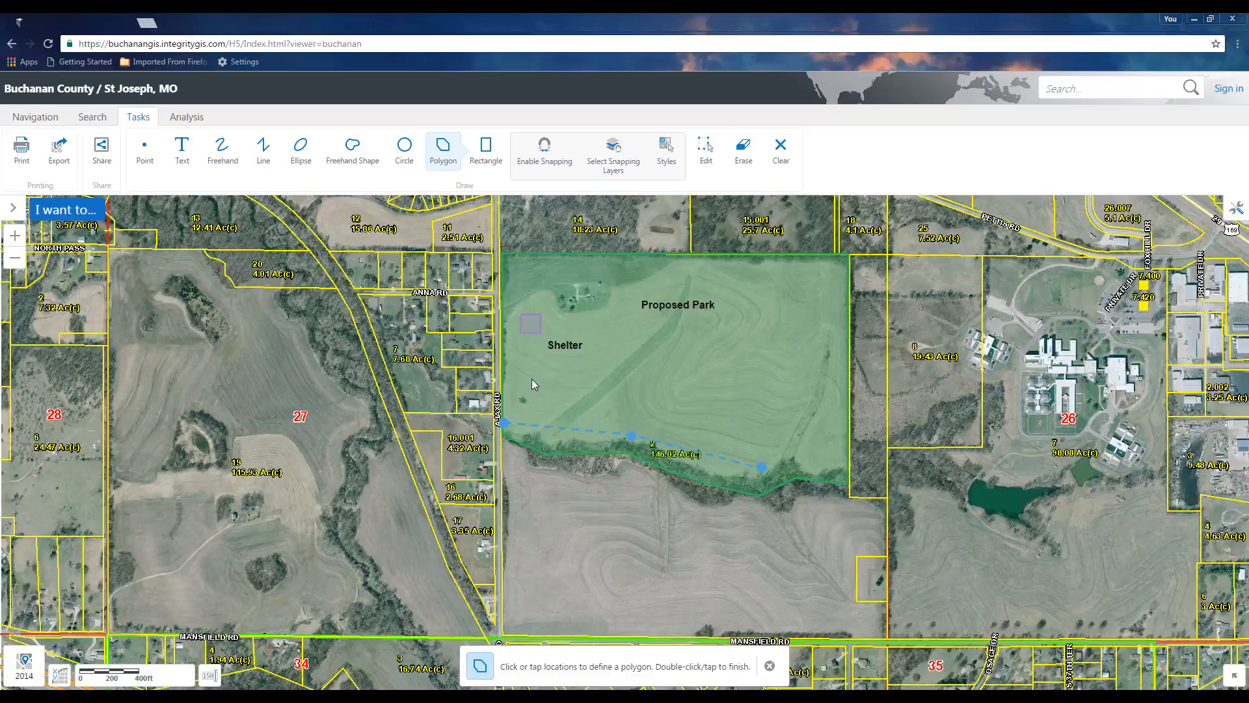
left_click(532, 374)
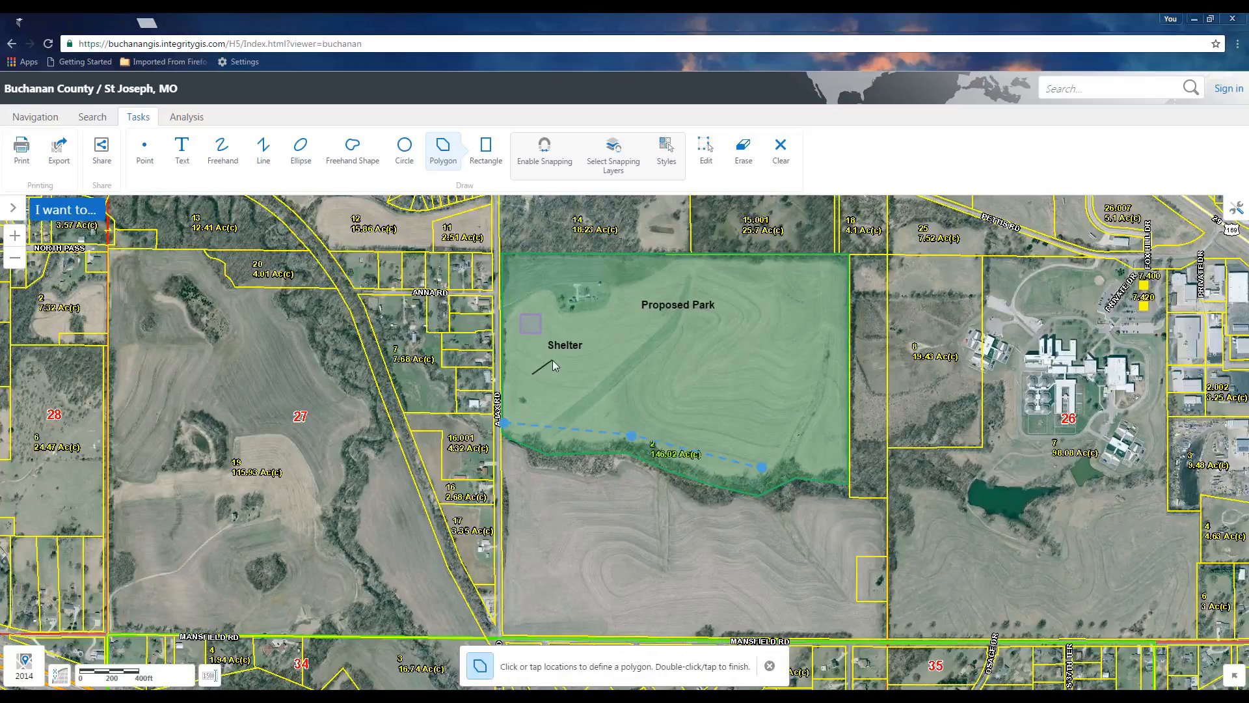
left_click(584, 385)
left_click(578, 403)
left_click(543, 415)
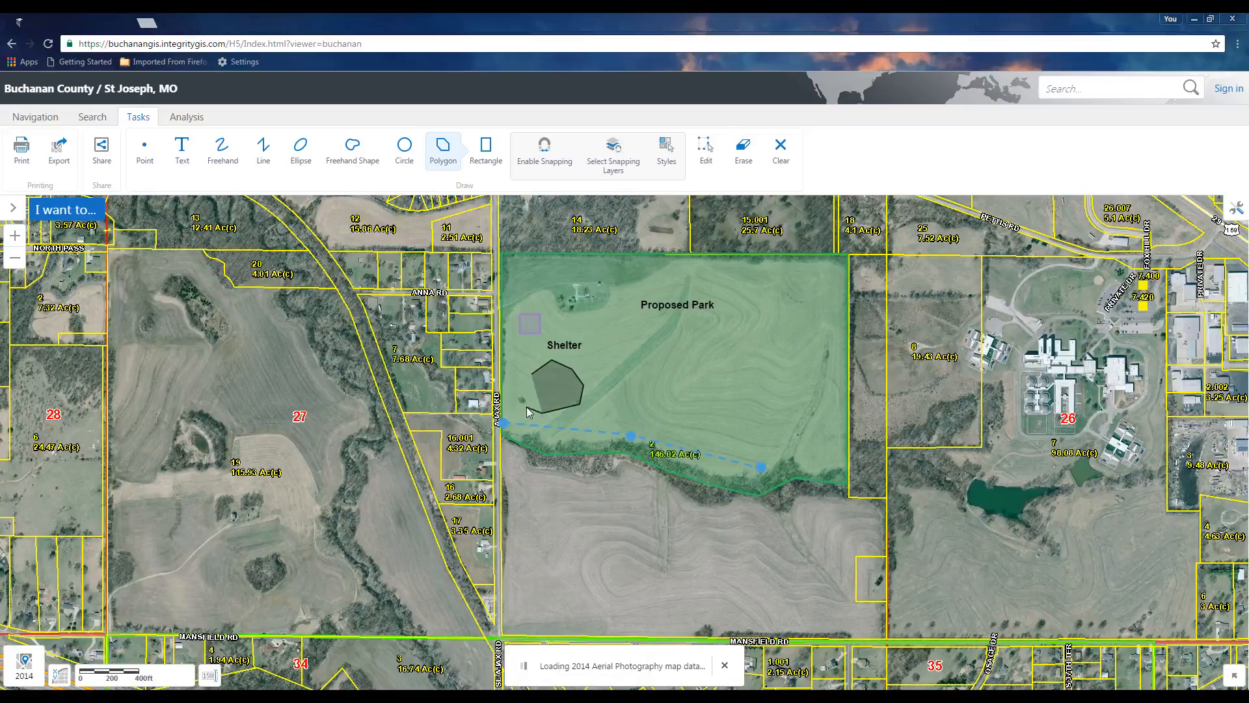
left_click(524, 404)
double_click(522, 389)
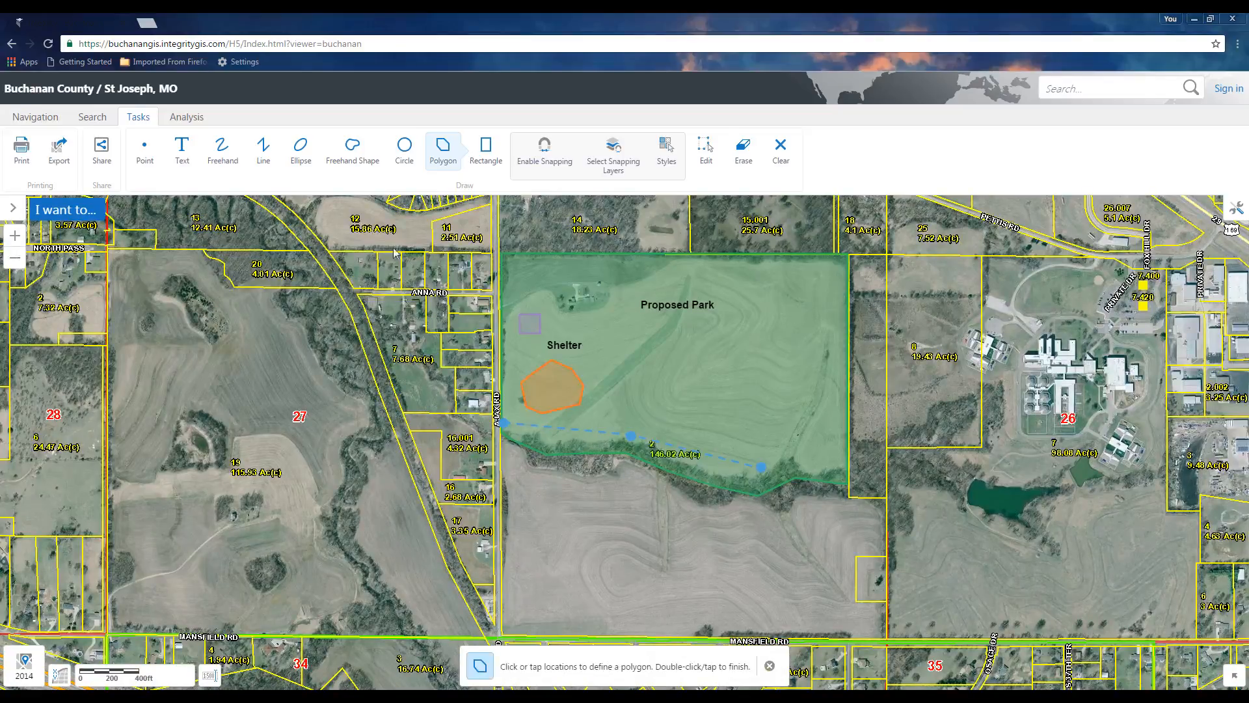
Add the text label "Playground" on the orange polygon
left_click(184, 150)
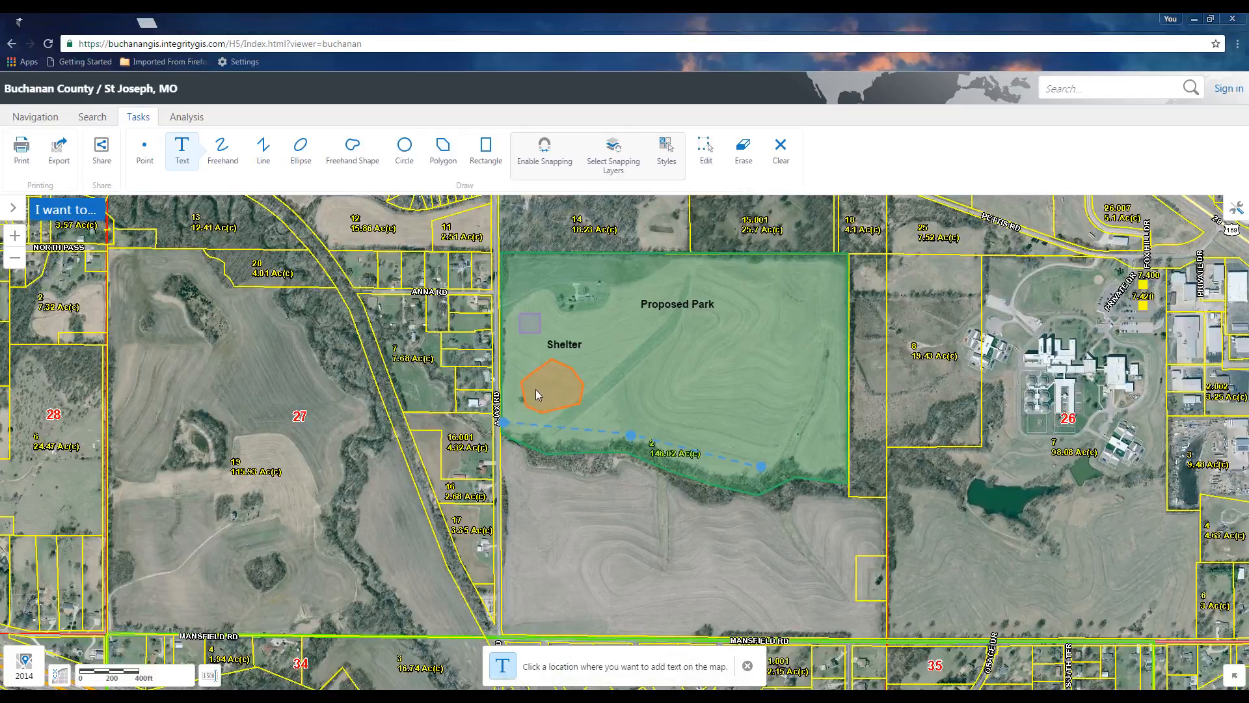
left_click(536, 393)
type("Playground")
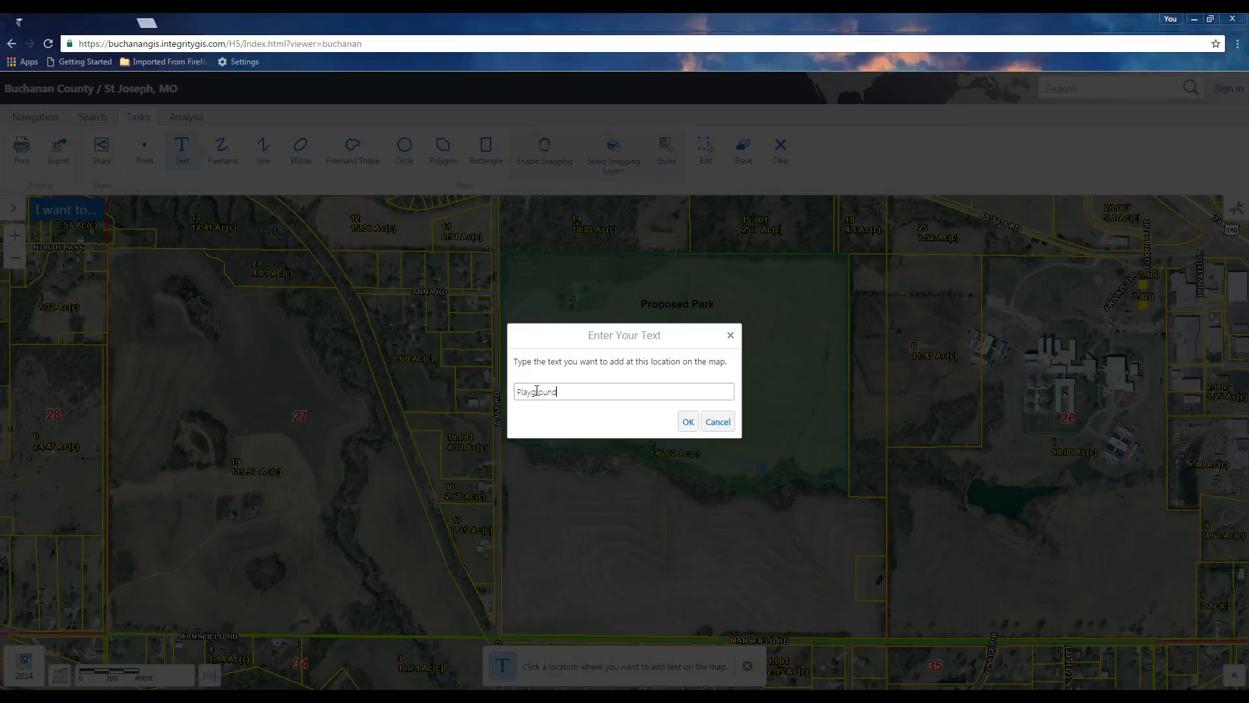
key("Return")
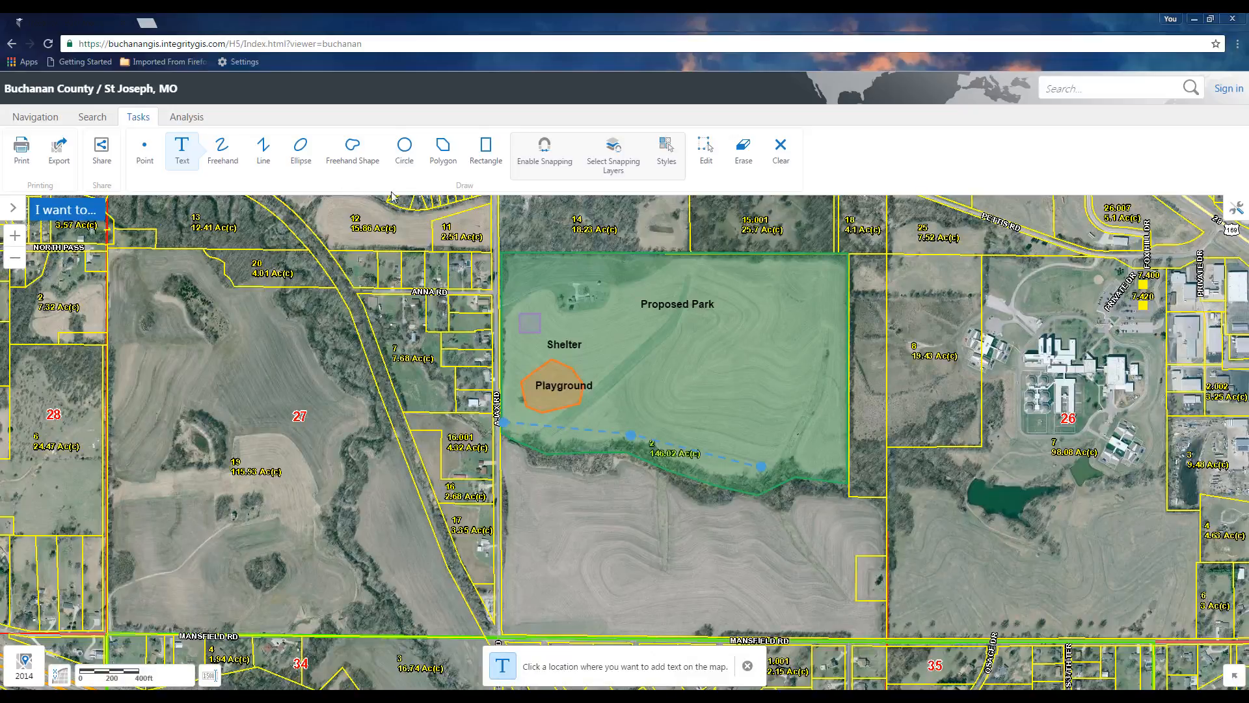
Enable snapping to the Parcel layer for polygon drawing and choose a red polygon style
left_click(440, 149)
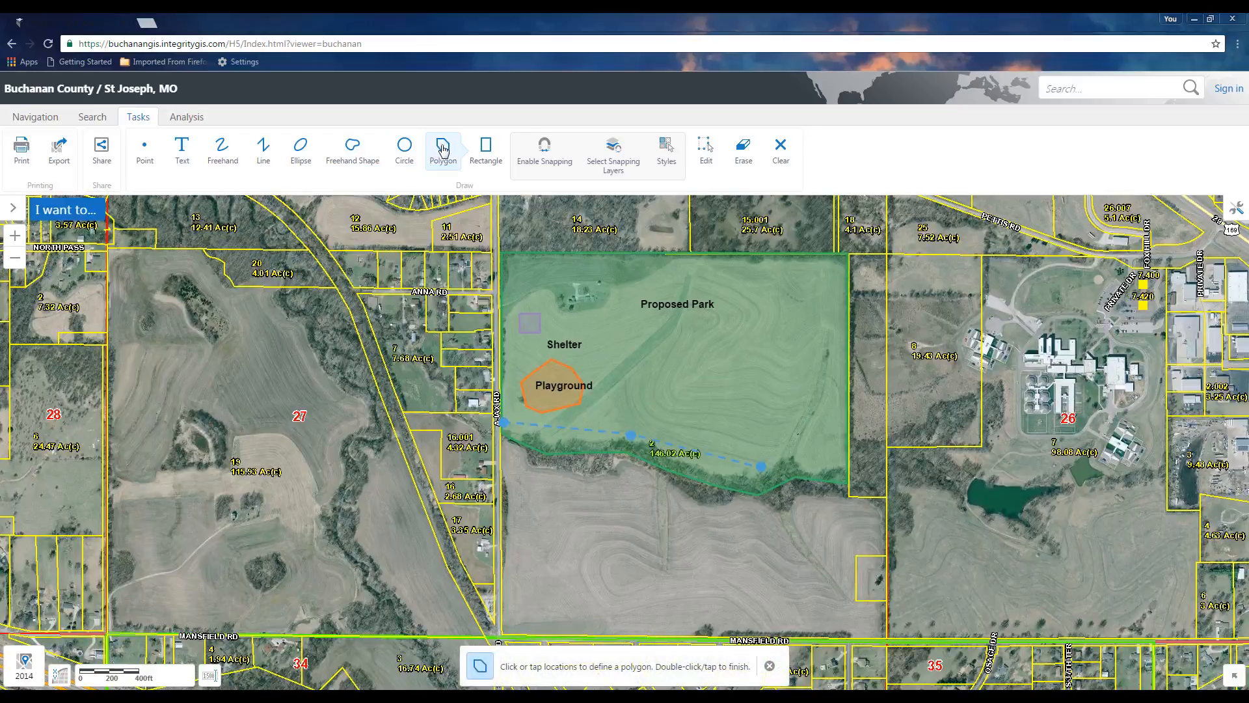
left_click(544, 162)
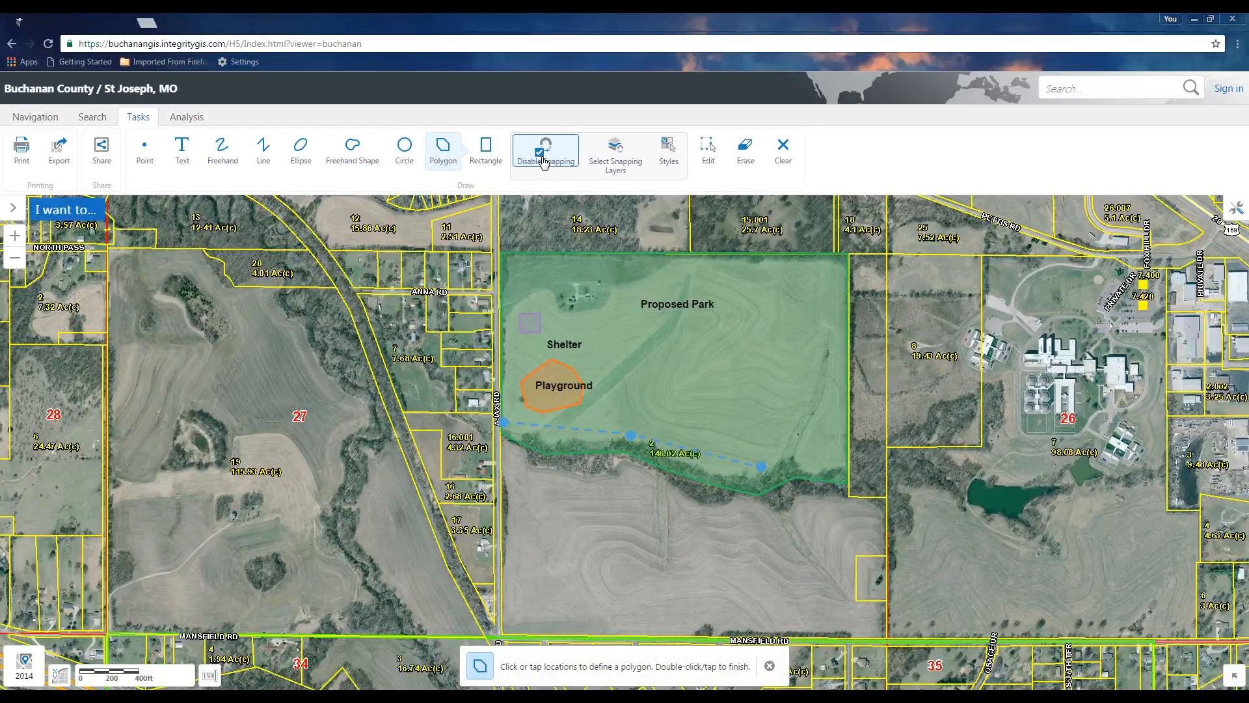
left_click(613, 156)
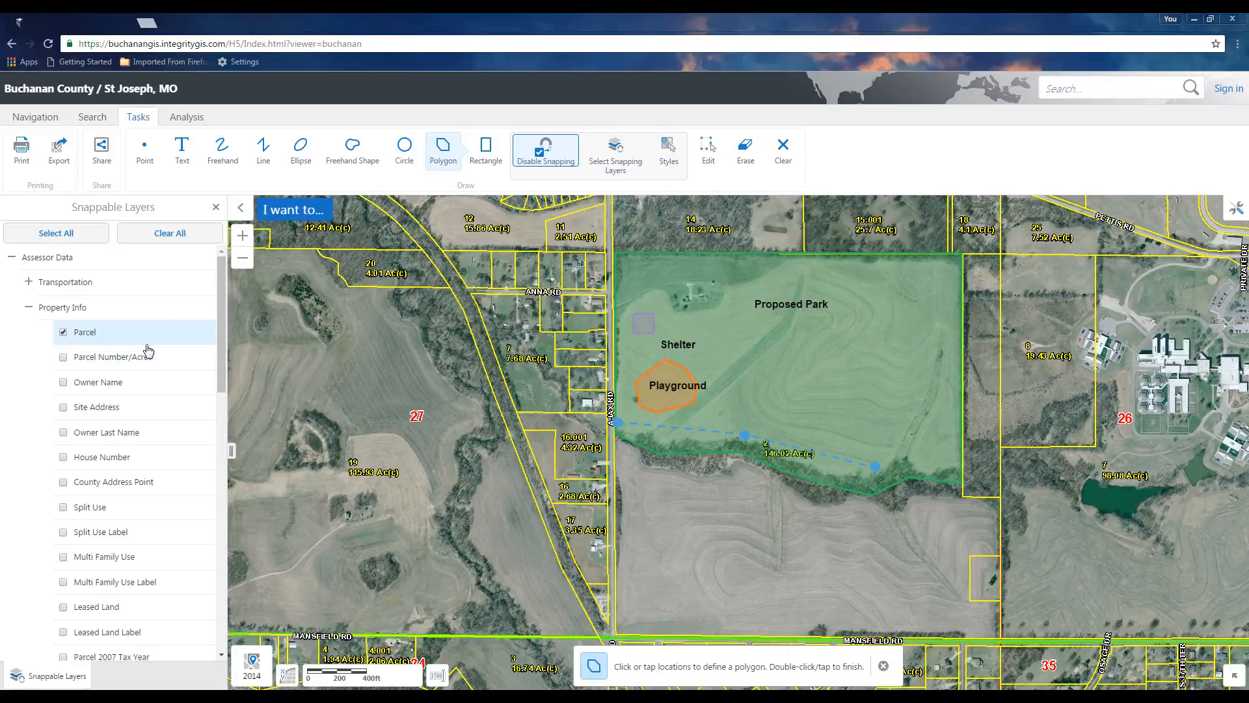
left_click(668, 161)
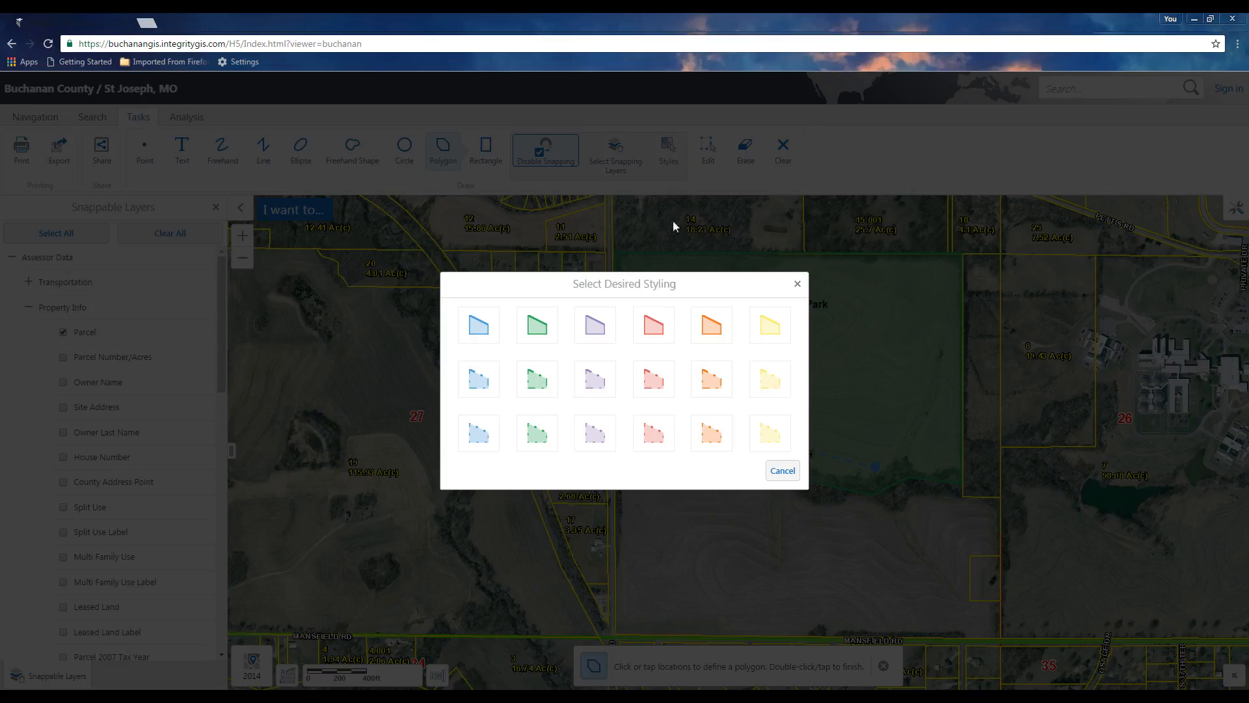
left_click(650, 328)
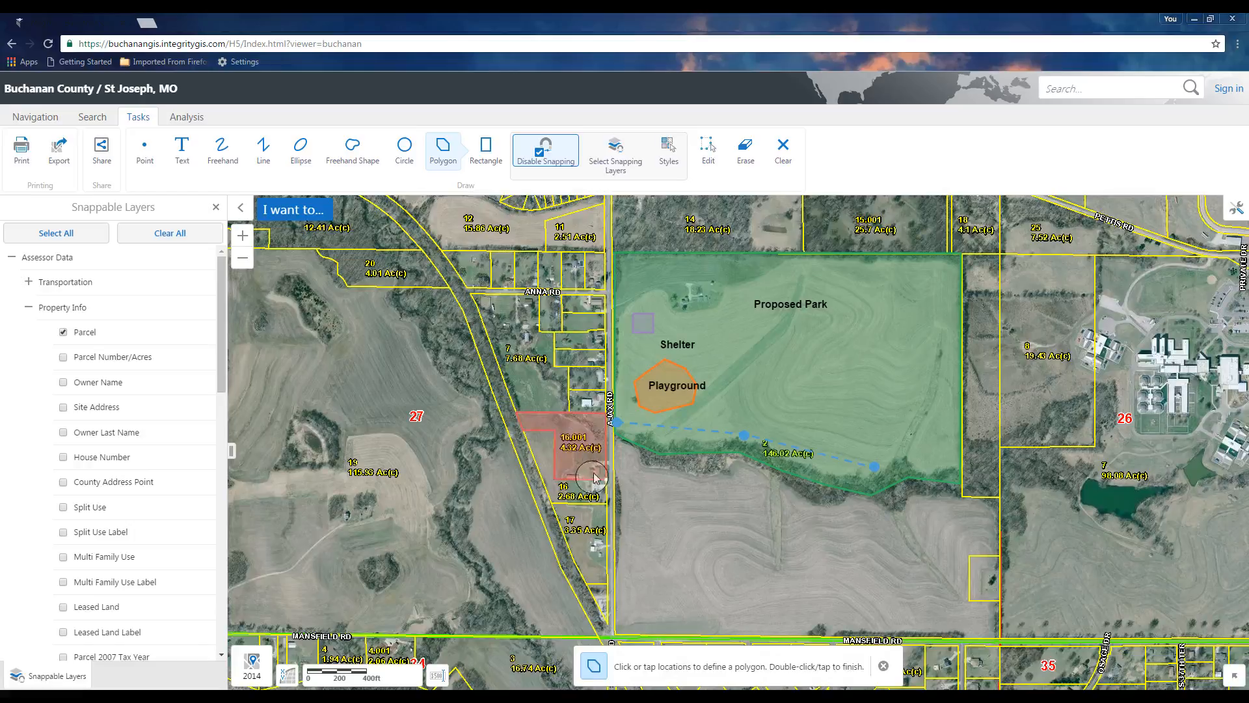
Draw a yellow polygon snapped to the parcel boundaries west of the park's southwest corner
left_click(670, 156)
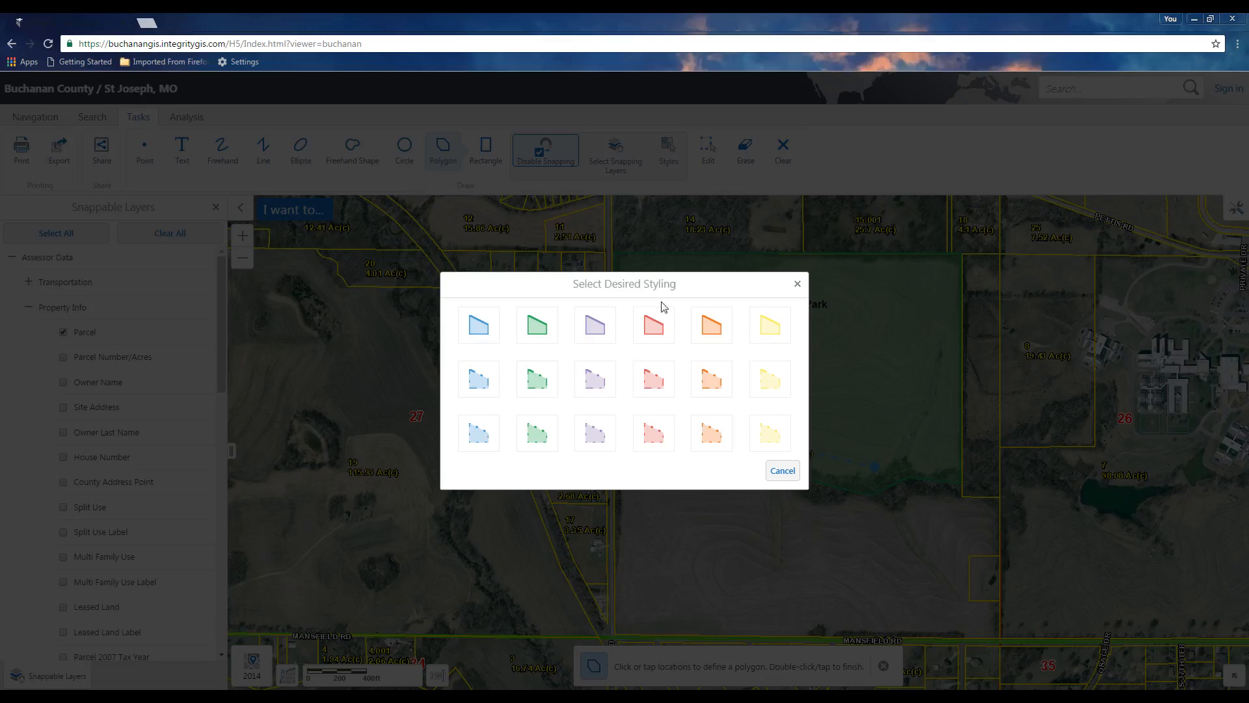
left_click(771, 330)
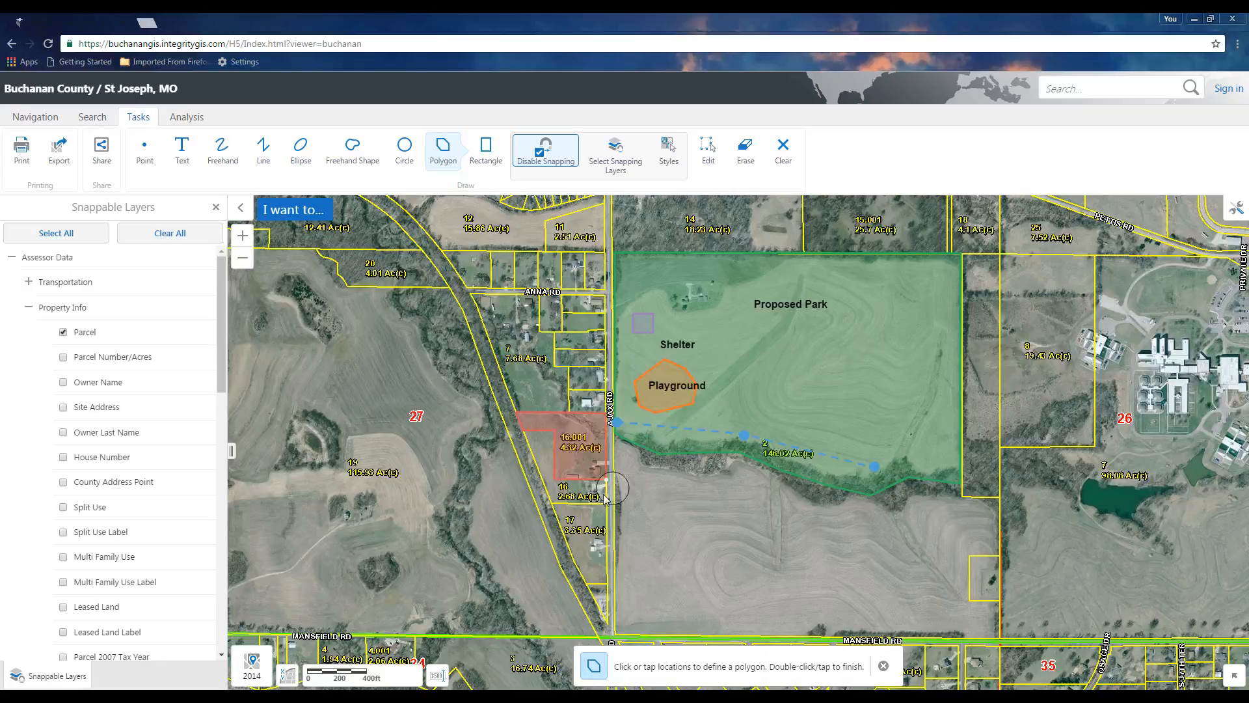
left_click(554, 430)
left_click(555, 478)
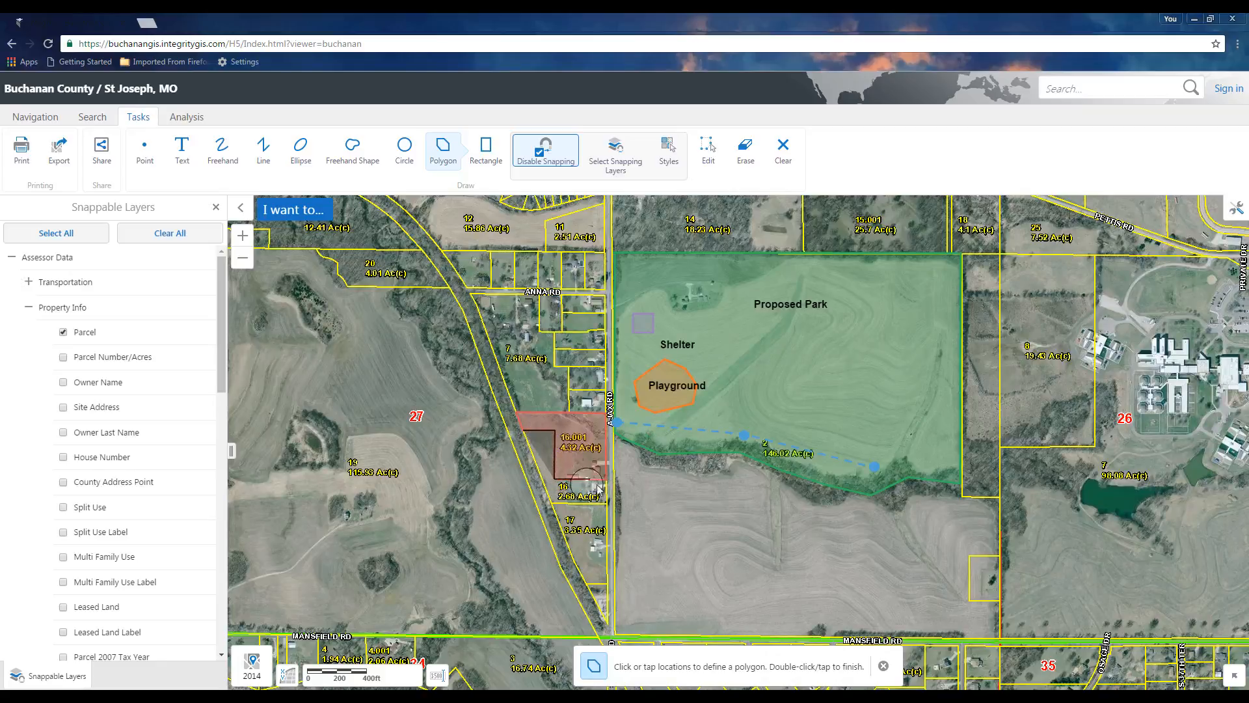
left_click(608, 481)
left_click(607, 502)
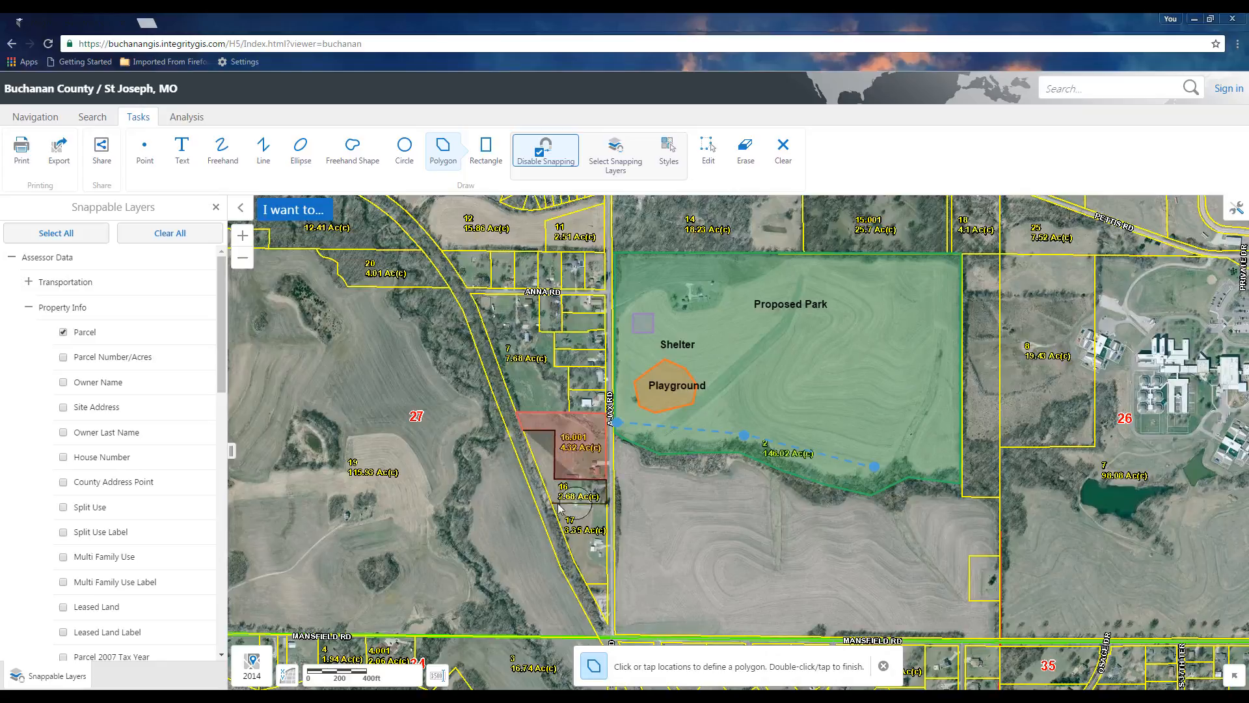
left_click(553, 505)
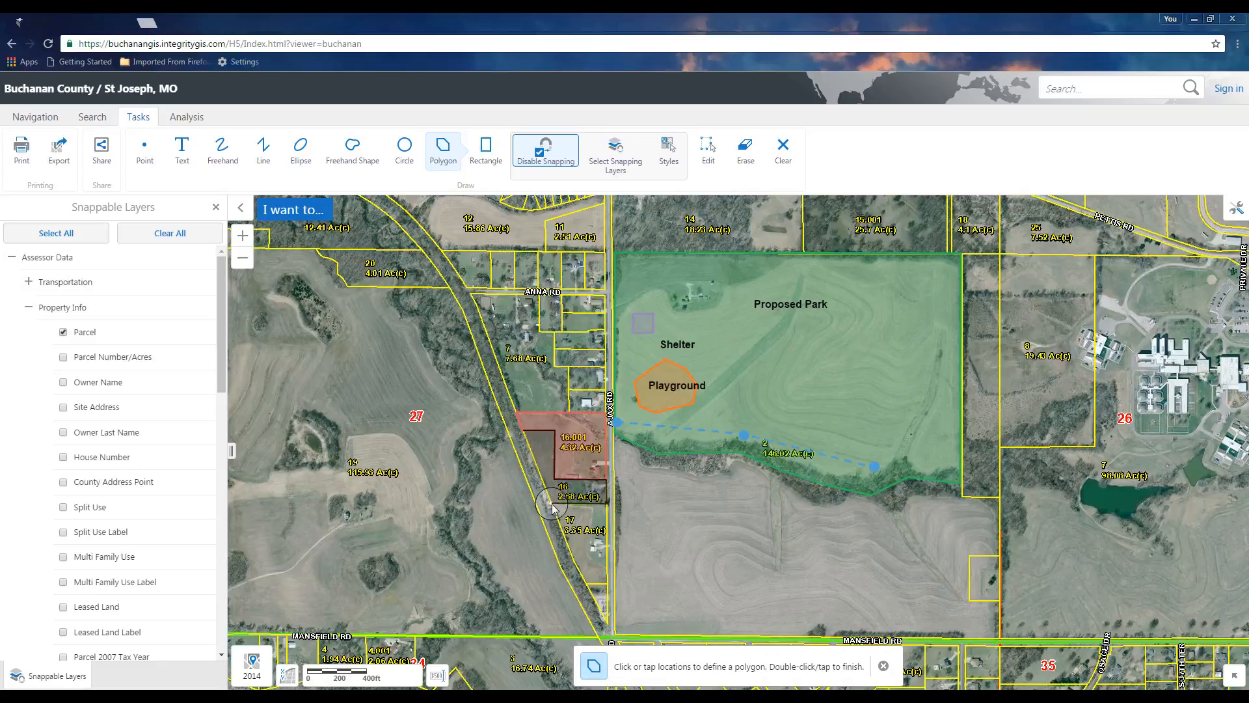
double_click(525, 435)
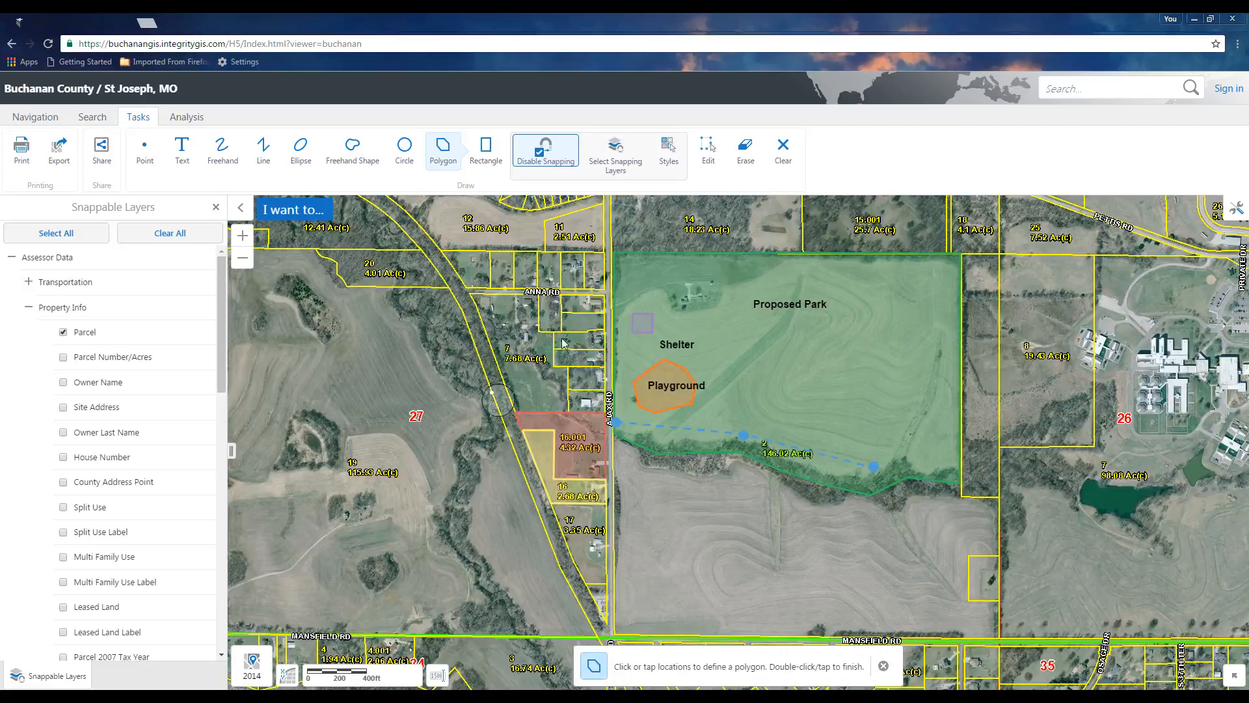
Erase the drawings at the playground location, accepting deletion of multiple items
left_click(746, 158)
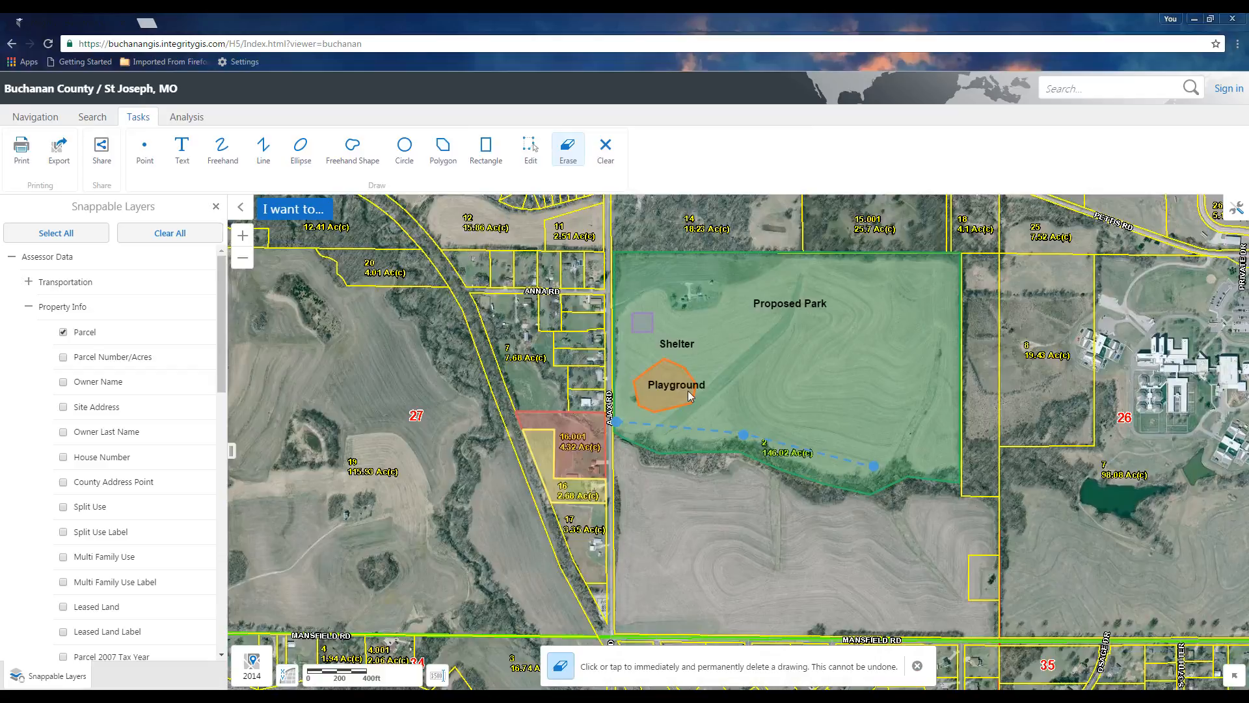
left_click(661, 370)
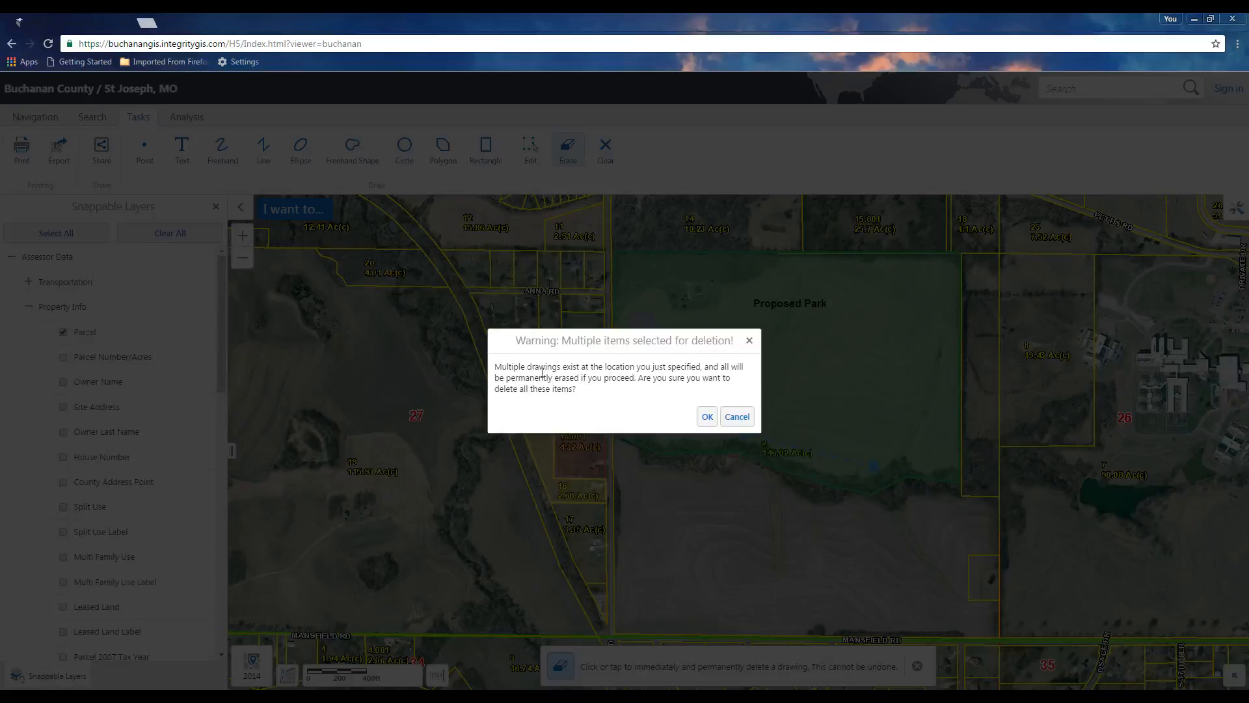
left_click(707, 417)
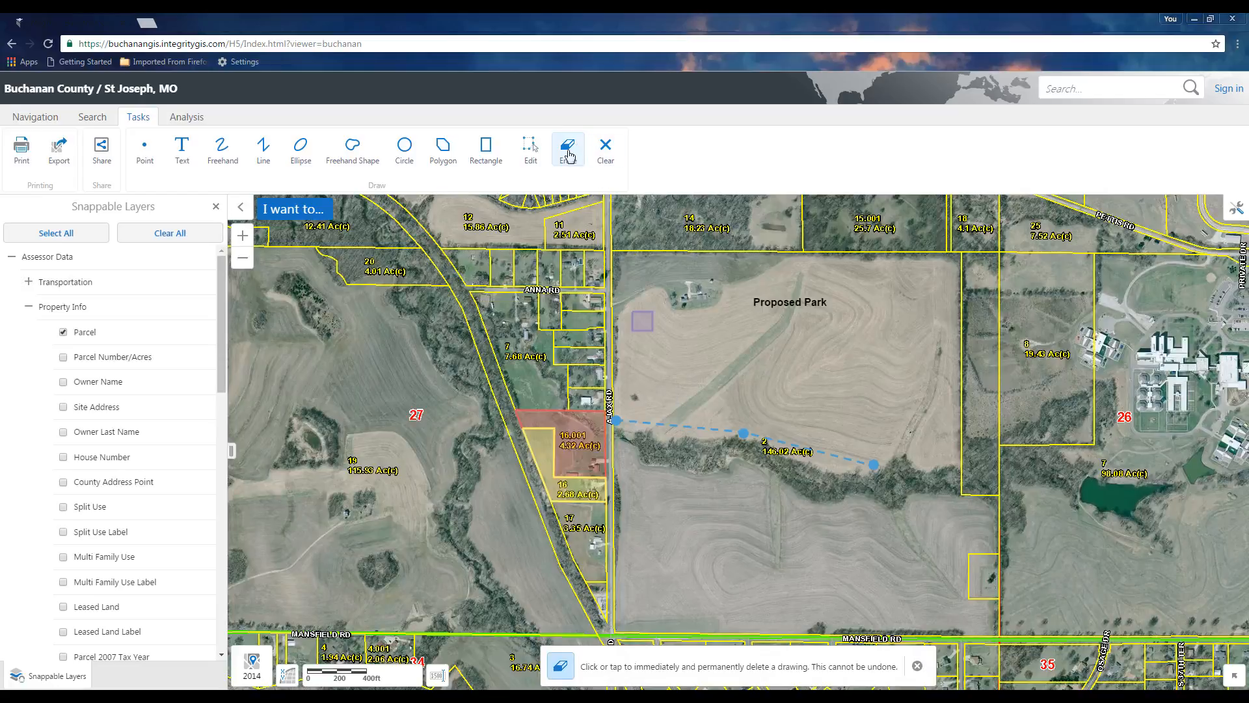
Clear all drawings from the map
left_click(605, 155)
left_click(705, 411)
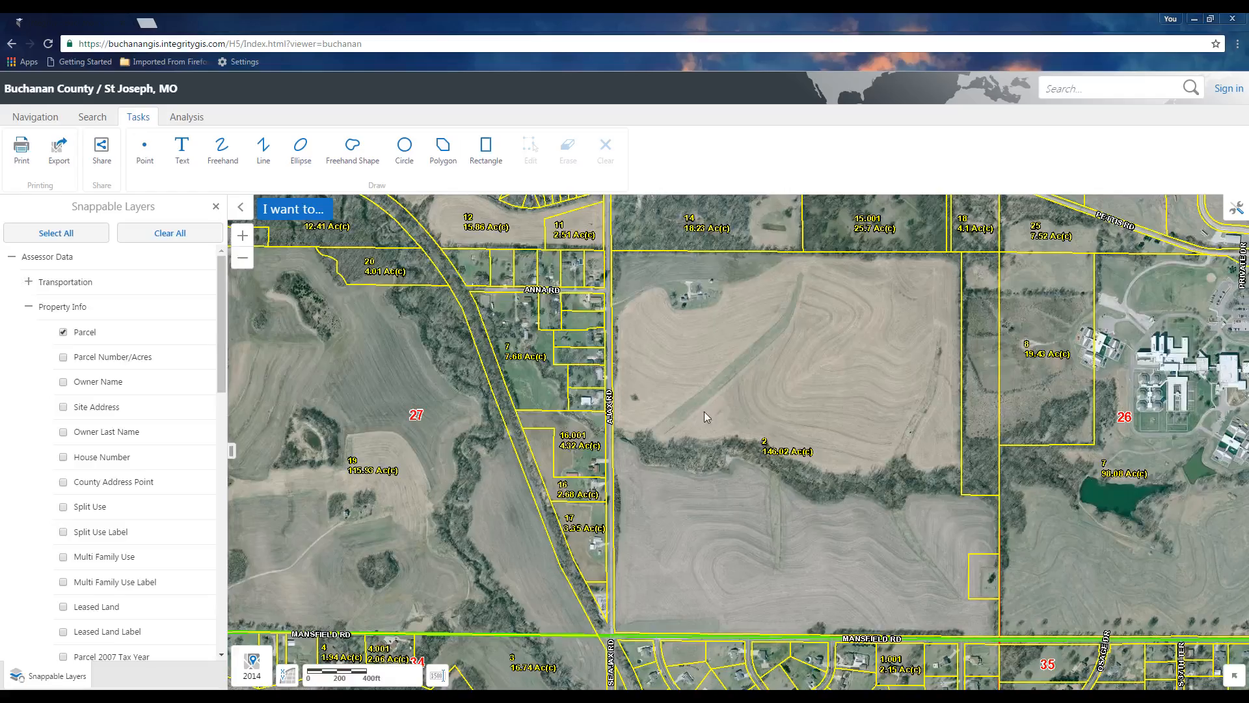